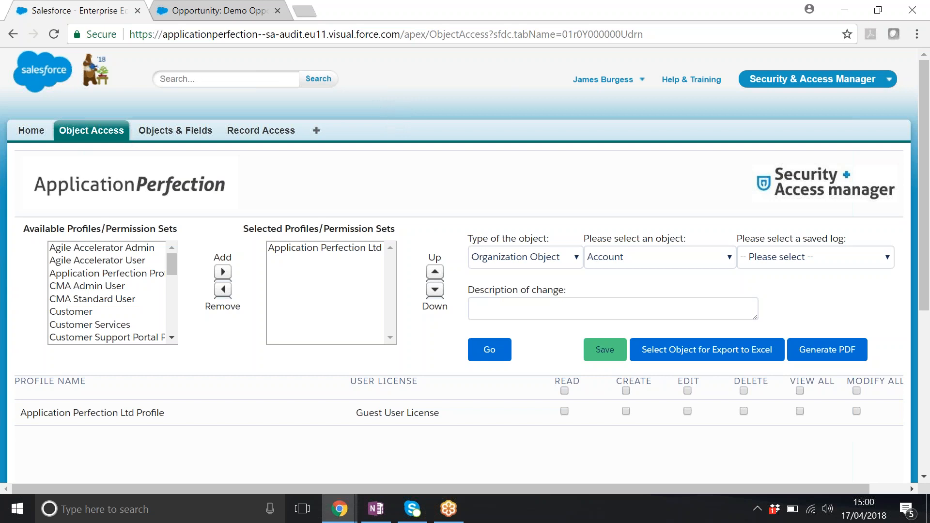
- Replace the default selected profile with Sales Executive, Sales Manager, Sales Operations, Sales Support, View All Accounts and View all Opportunities
{"action": "left_click", "coordinate": [99, 135]}
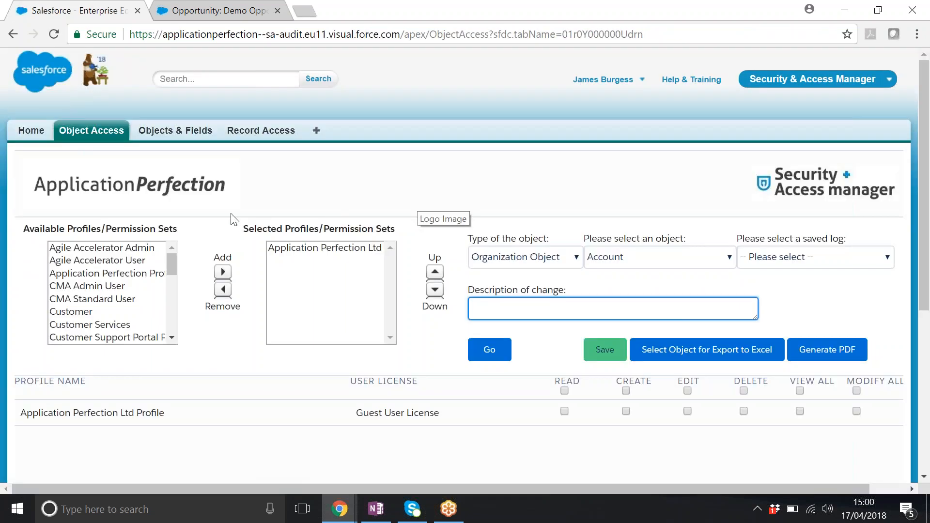
{"action": "left_click", "coordinate": [314, 250]}
{"action": "left_click", "coordinate": [223, 290]}
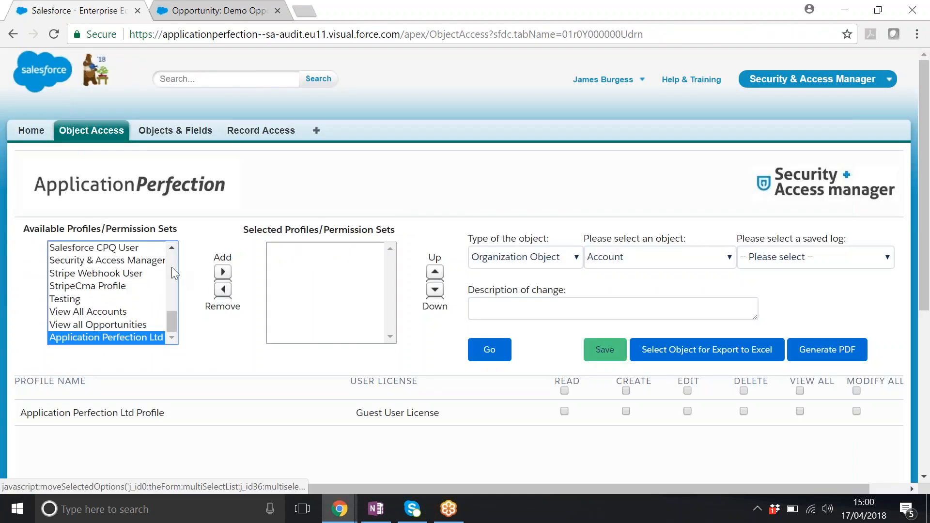
{"action": "left_click_drag", "start_coordinate": [170, 318], "coordinate": [163, 296]}
{"action": "left_click_drag", "start_coordinate": [99, 259], "coordinate": [101, 297]}
{"action": "left_click", "coordinate": [223, 271]}
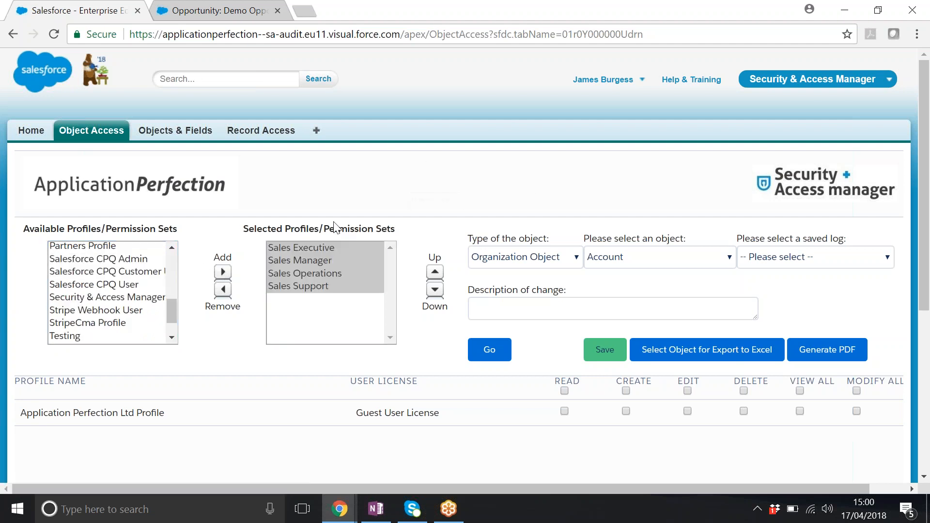
{"action": "left_click_drag", "start_coordinate": [171, 303], "coordinate": [112, 322]}
{"action": "left_click", "coordinate": [223, 271]}
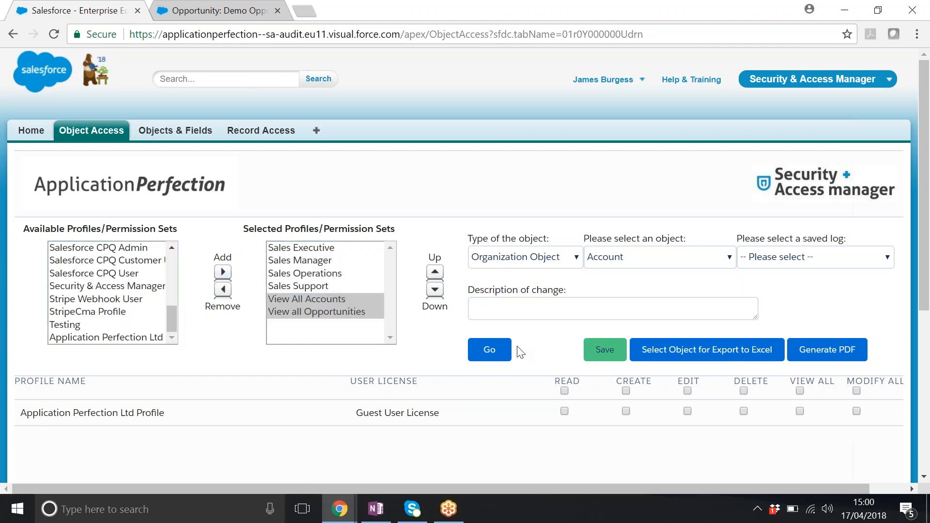
- Load the Campaign object's access table for the selected profiles and permission sets
{"action": "left_click", "coordinate": [622, 254]}
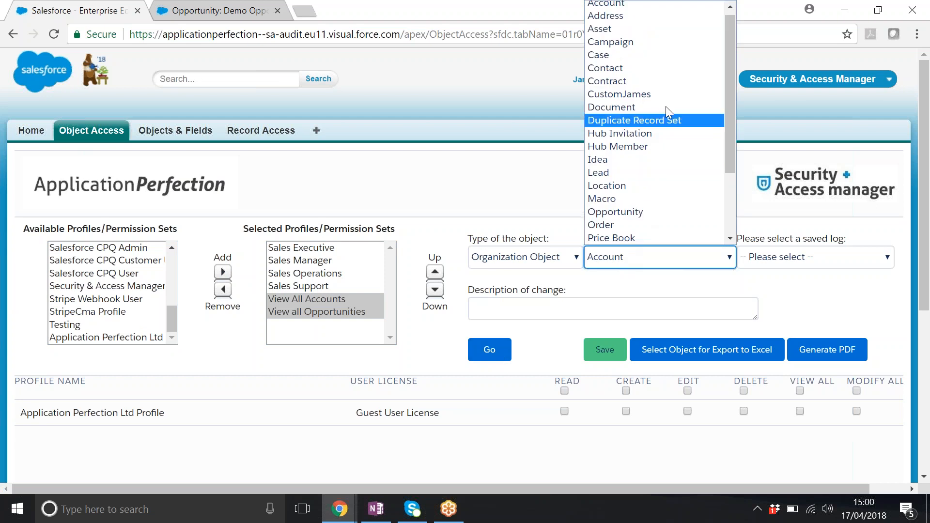
{"action": "left_click", "coordinate": [649, 47]}
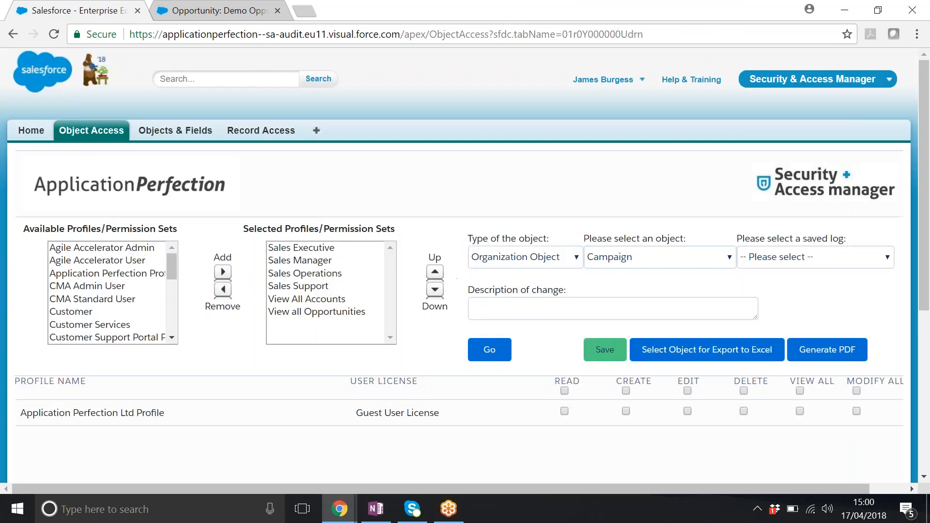
{"action": "left_click", "coordinate": [496, 349]}
{"action": "scroll", "coordinate": [925, 116], "scroll_direction": "down", "scroll_amount": 4}
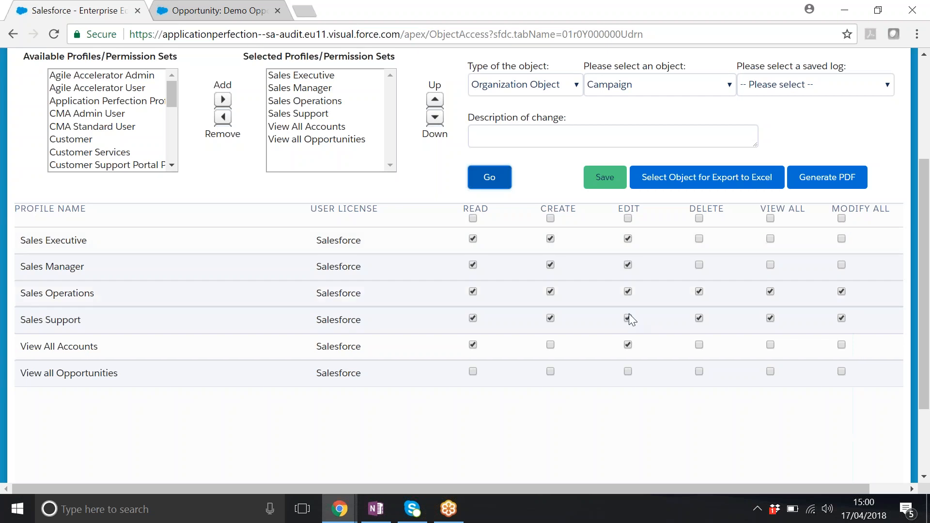
- Revoke Delete access for Sales Operations and Sales Support, and grant View All to Sales Executive and Sales Manager
{"action": "left_click", "coordinate": [699, 291]}
{"action": "left_click", "coordinate": [699, 317]}
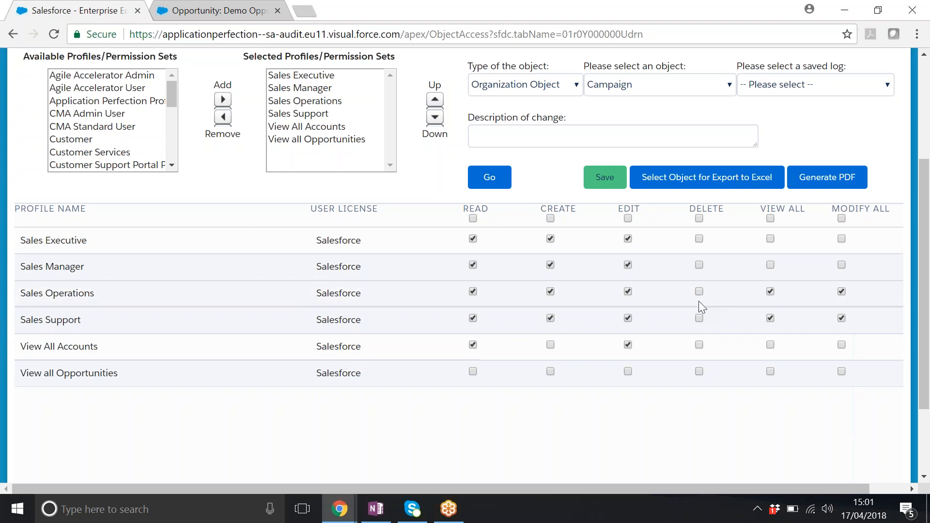
{"action": "left_click", "coordinate": [770, 239]}
{"action": "left_click", "coordinate": [769, 265]}
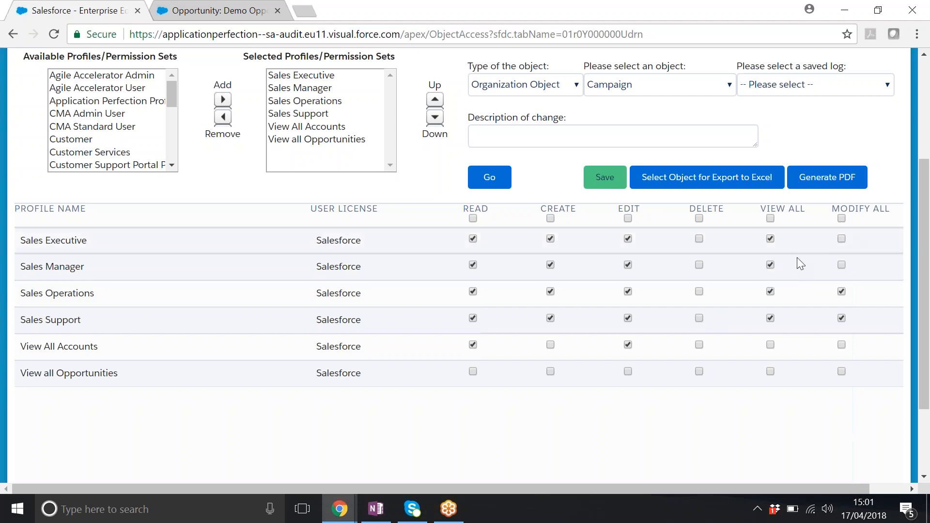
- Describe the change as "Met with CMO amended campaign level object acces" and save the Campaign access changes
{"action": "left_click", "coordinate": [545, 136]}
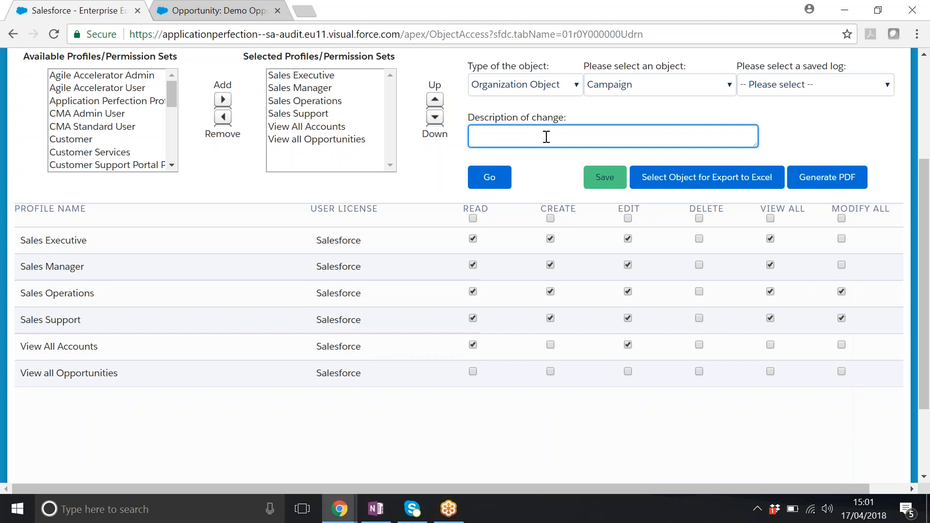
{"action": "type", "text": "Met with CMO amended campai"}
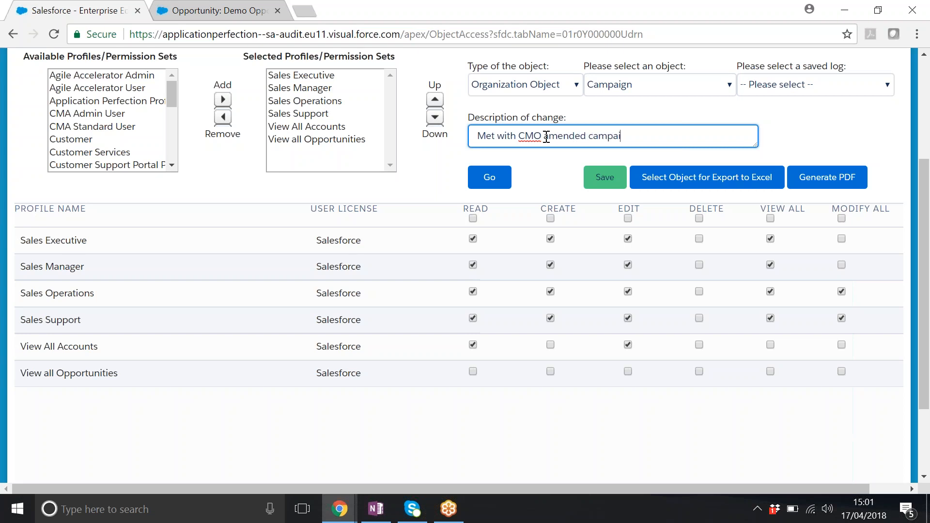
{"action": "type", "text": "gn level object acces"}
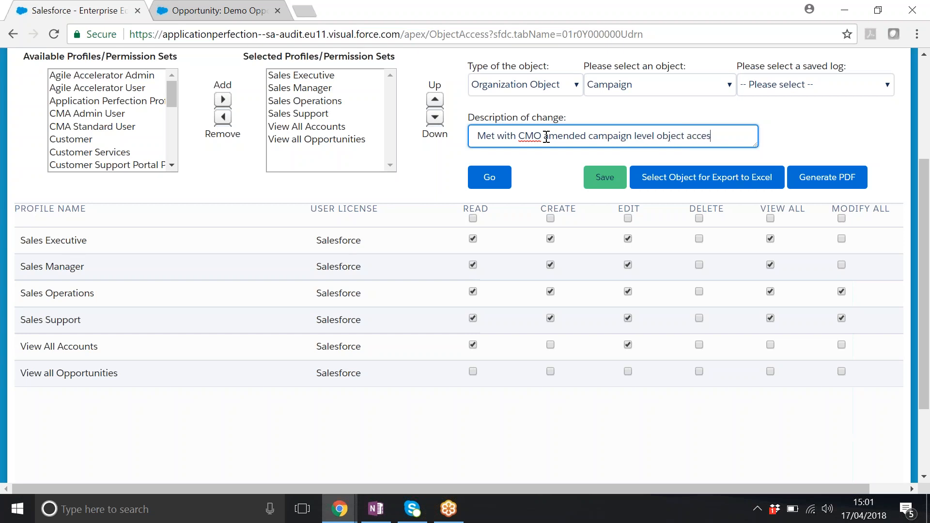
{"action": "left_click", "coordinate": [604, 177]}
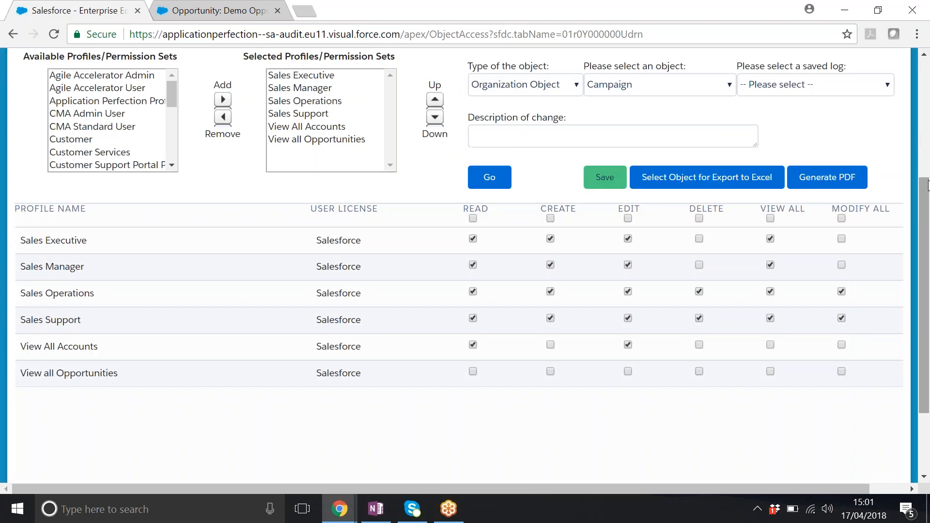
{"action": "left_click_drag", "start_coordinate": [925, 178], "coordinate": [923, 81]}
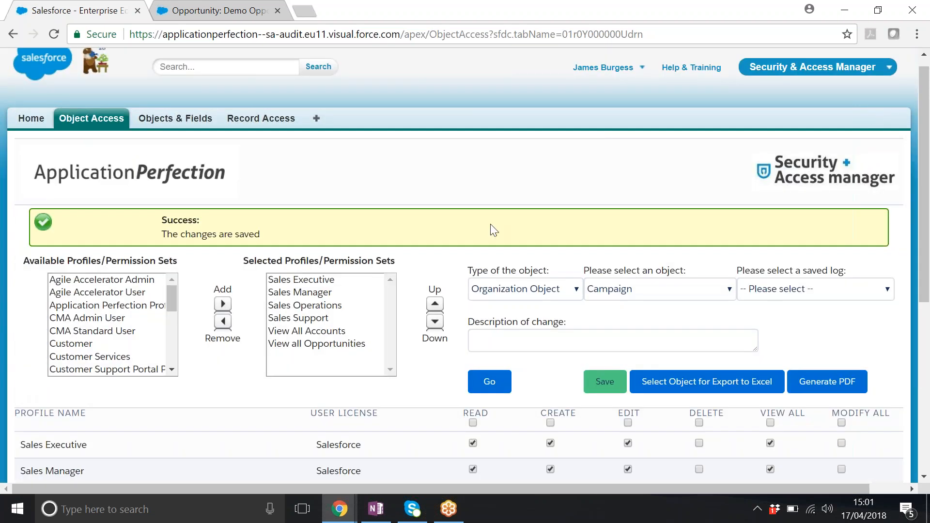
{"action": "left_click_drag", "start_coordinate": [925, 116], "coordinate": [923, 178]}
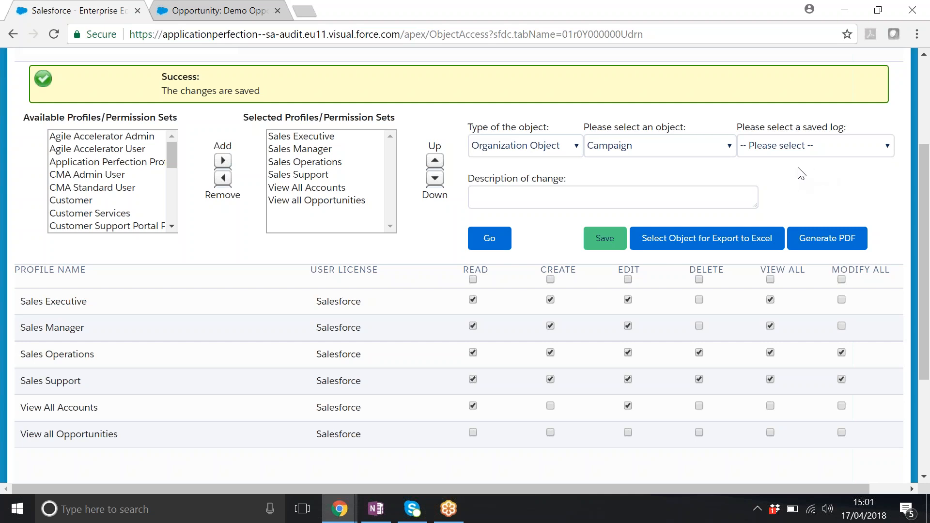
{"action": "left_click", "coordinate": [798, 145]}
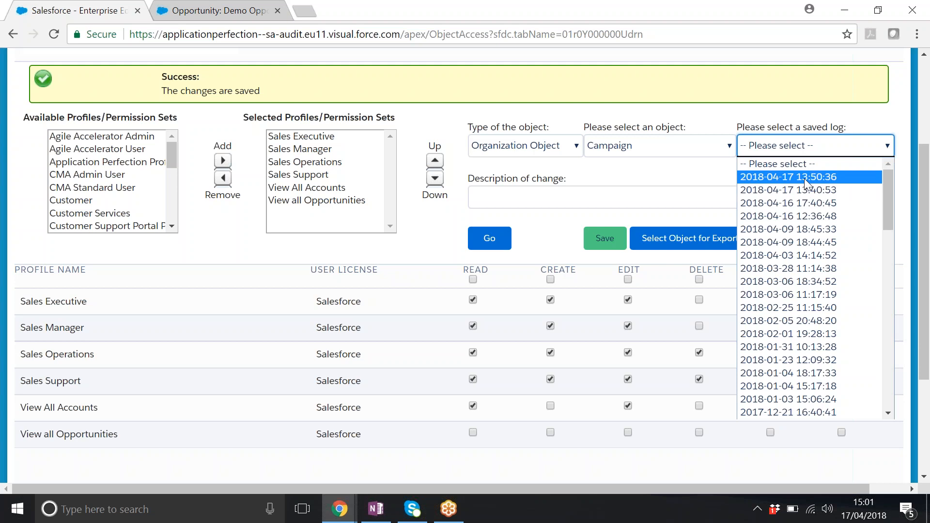
{"action": "left_click", "coordinate": [791, 204]}
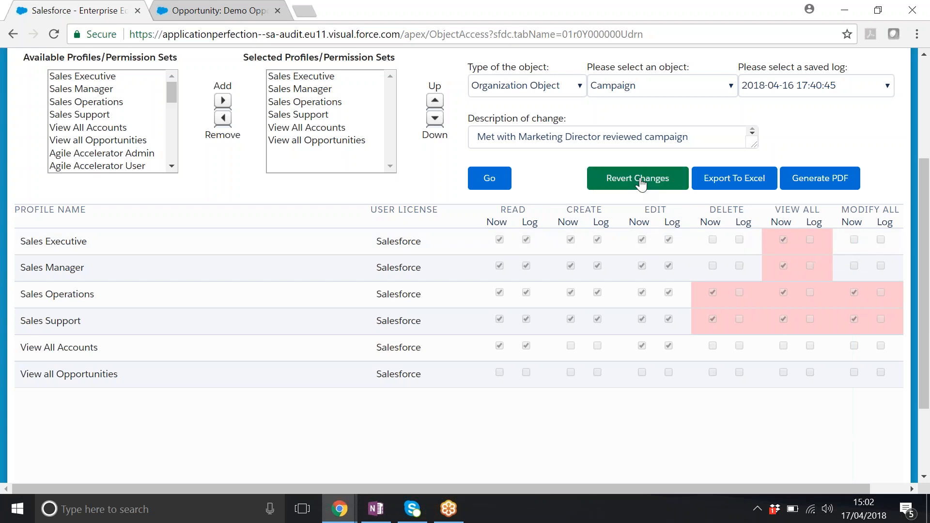
{"action": "left_click", "coordinate": [641, 185]}
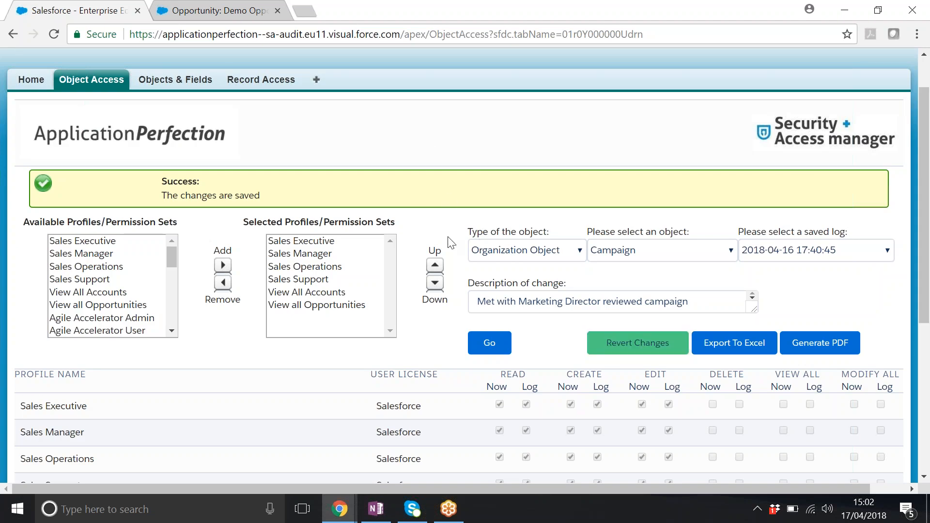
- Reset the Object Access page and remove the default profile from the selected profiles
{"action": "left_click", "coordinate": [97, 85]}
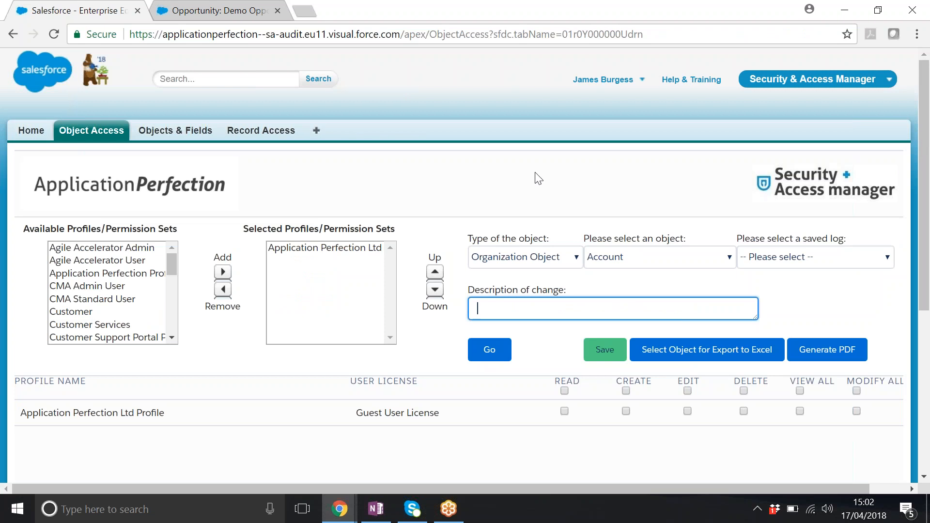
{"action": "left_click", "coordinate": [310, 260]}
{"action": "left_click", "coordinate": [223, 289]}
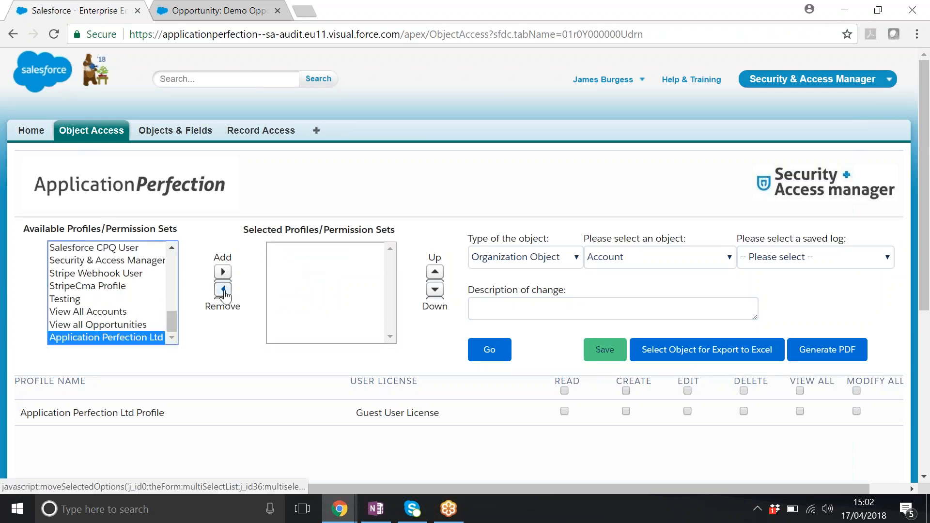
- Add Sales Executive, Sales Manager, Sales Operations and Sales Support to the selected profiles
{"action": "scroll", "coordinate": [174, 259], "scroll_direction": "up", "scroll_amount": 1}
{"action": "left_click", "coordinate": [171, 249]}
{"action": "scroll", "coordinate": [170, 249], "scroll_direction": "up", "scroll_amount": 1}
{"action": "left_click", "coordinate": [118, 274]}
{"action": "left_click", "coordinate": [99, 288]}
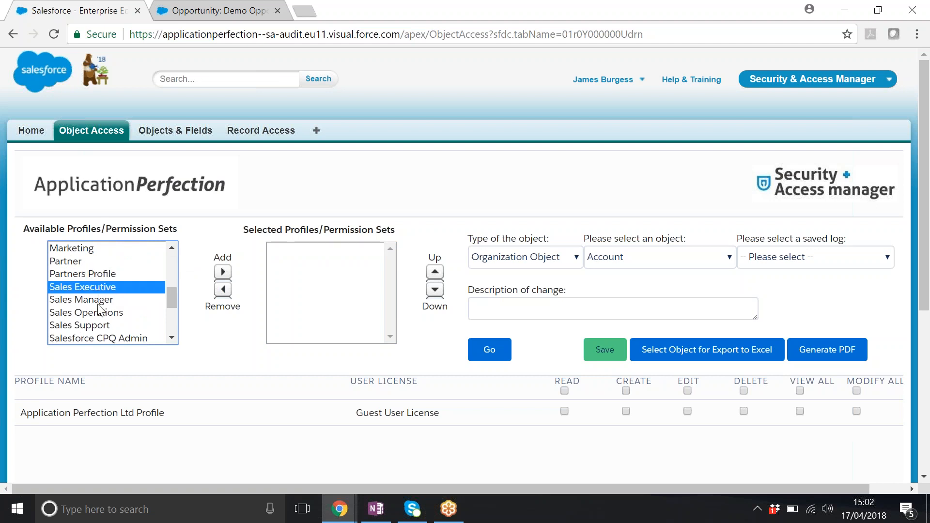
{"action": "left_click", "coordinate": [100, 302], "text": "shift"}
{"action": "left_click", "coordinate": [99, 314], "text": "shift"}
{"action": "left_click", "coordinate": [102, 326], "text": "shift"}
{"action": "left_click", "coordinate": [222, 272]}
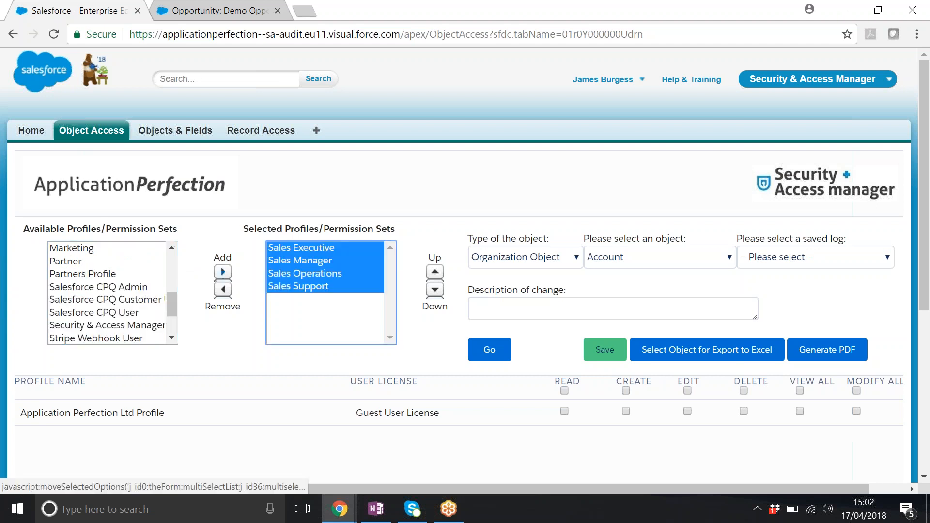
- Load the profiles' Account access, and add the profiles from Agile Accelerator User through Customer Services to the selection
{"action": "left_click", "coordinate": [508, 352]}
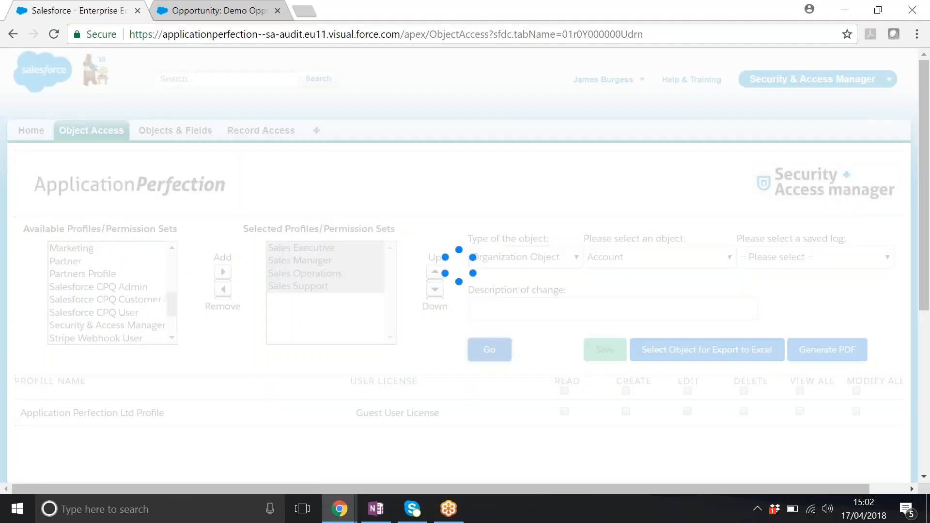
{"action": "scroll", "coordinate": [924, 187], "scroll_direction": "down", "scroll_amount": 2}
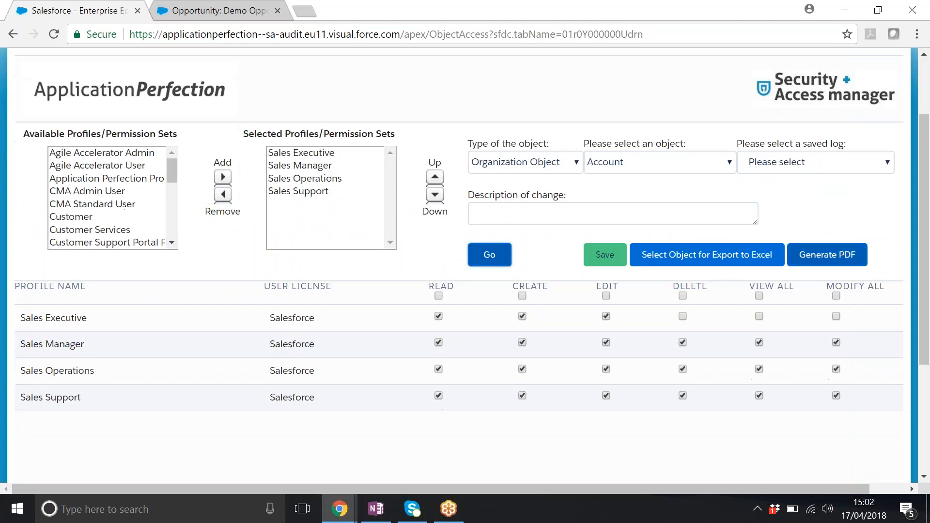
{"action": "left_click", "coordinate": [106, 165]}
{"action": "left_click", "coordinate": [222, 177]}
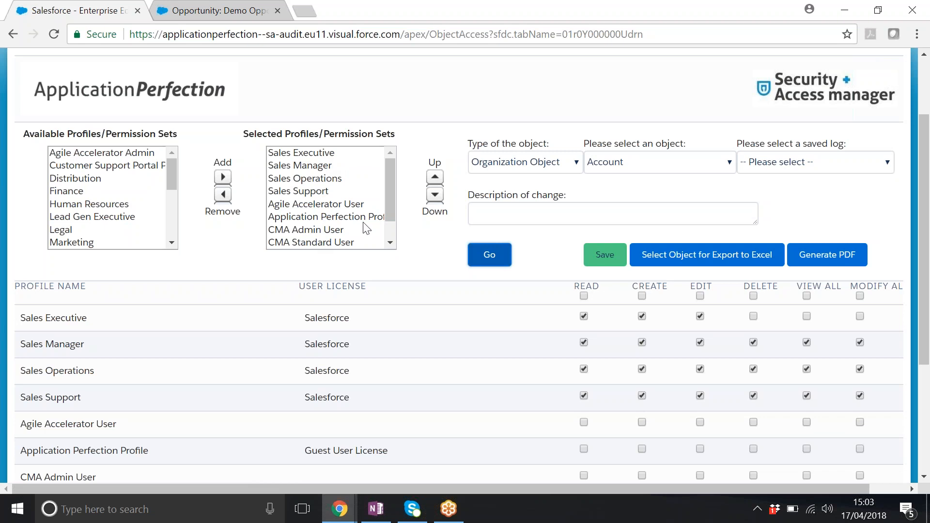
- Export the profiles' access for the objects Account through Macro to Excel, and open the exported workbook for editing
{"action": "left_click", "coordinate": [715, 258]}
{"action": "left_click", "coordinate": [372, 172]}
{"action": "left_click_drag", "start_coordinate": [434, 184], "coordinate": [409, 222]}
{"action": "left_click", "coordinate": [416, 214], "text": "shift"}
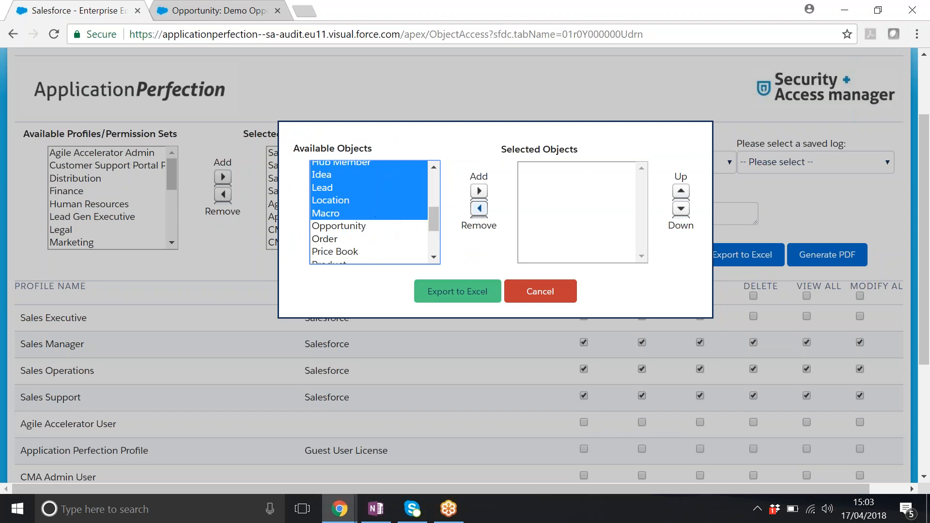
{"action": "left_click", "coordinate": [479, 191]}
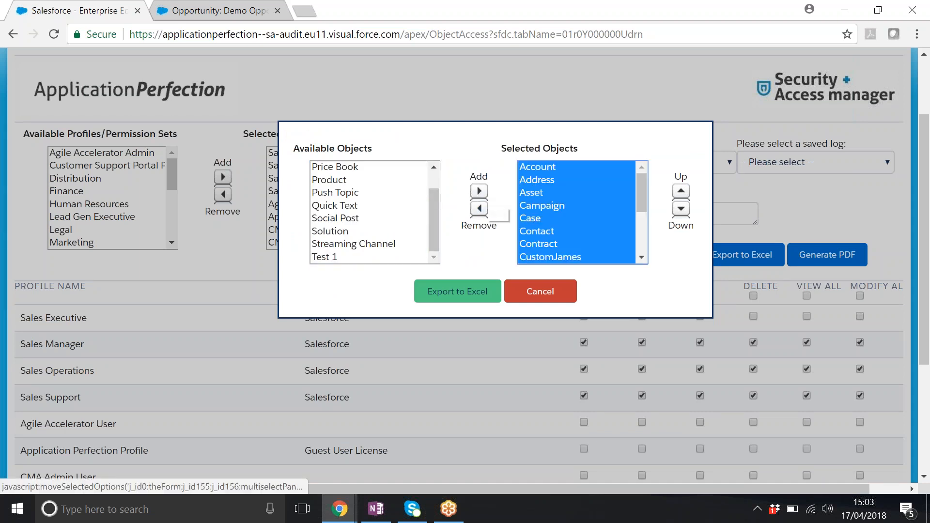
{"action": "left_click", "coordinate": [464, 293]}
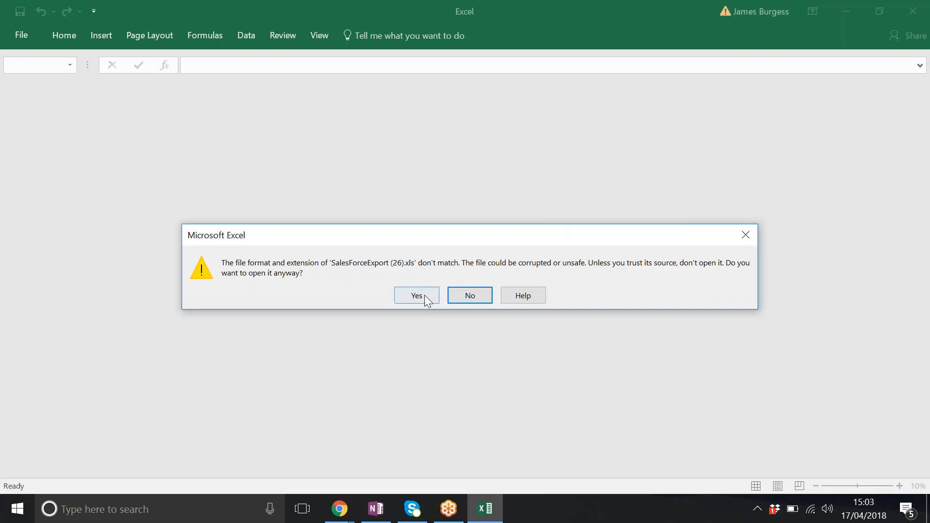
{"action": "left_click", "coordinate": [433, 293]}
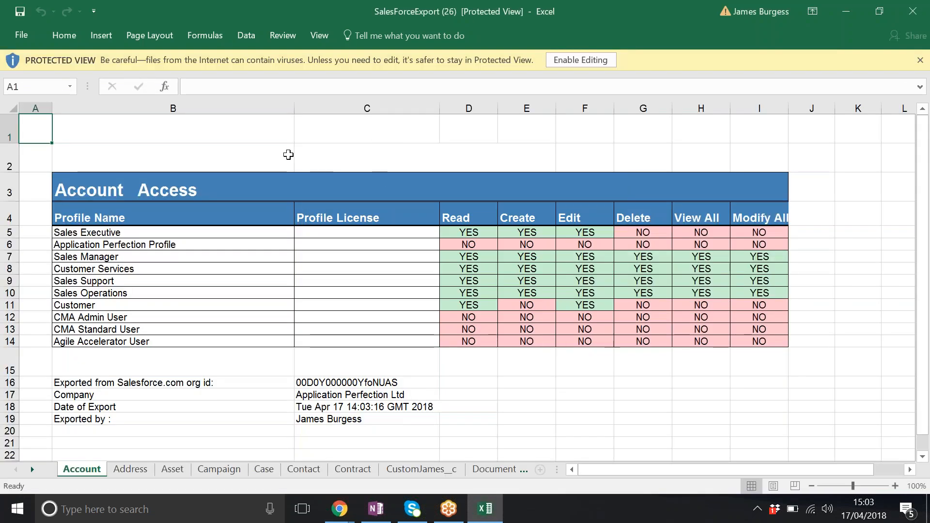
{"action": "left_click", "coordinate": [578, 61]}
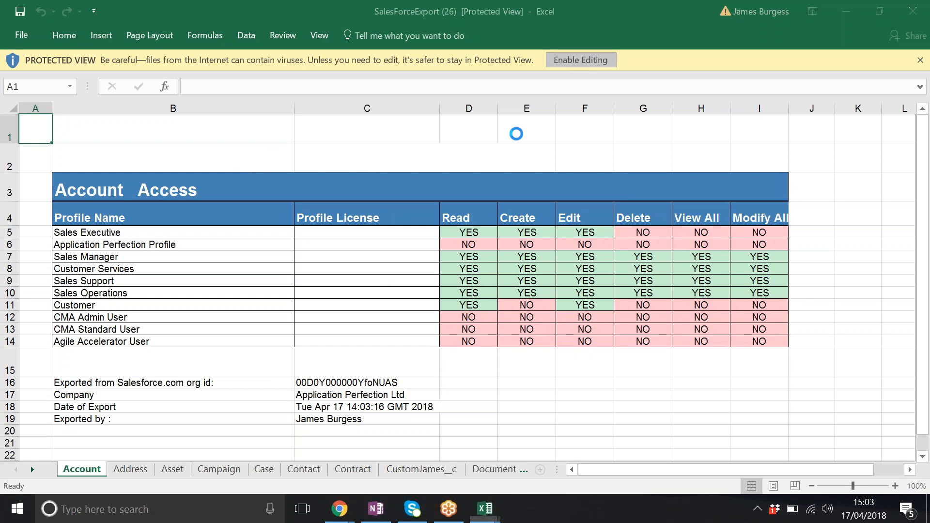
- Examine the Account sheet's permission headings, its list of profile names and the Sales Executive row's access values
{"action": "left_click", "coordinate": [472, 209]}
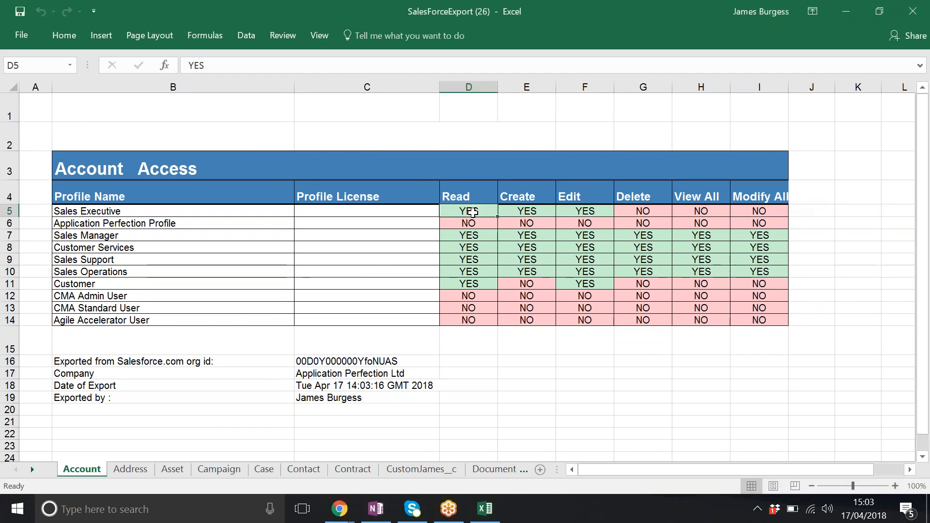
{"action": "left_click_drag", "start_coordinate": [474, 196], "coordinate": [758, 196]}
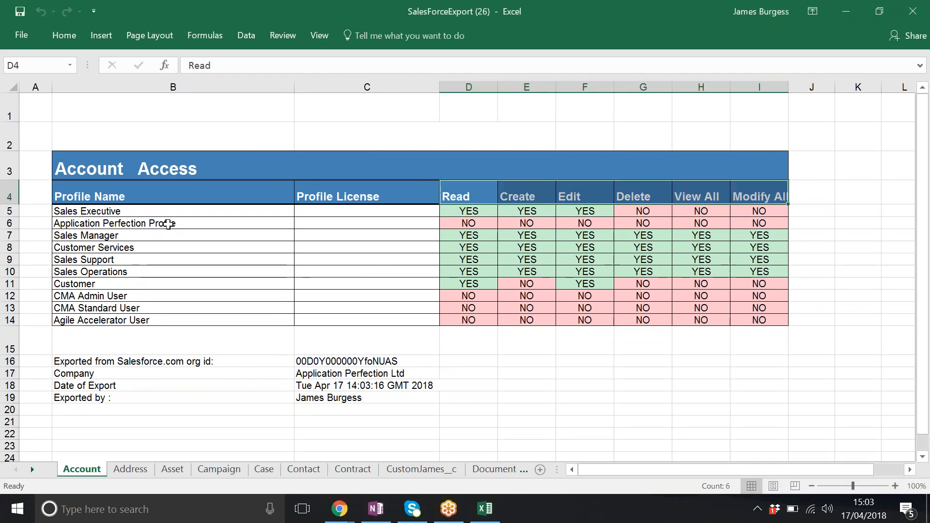
{"action": "left_click_drag", "start_coordinate": [137, 211], "coordinate": [137, 322]}
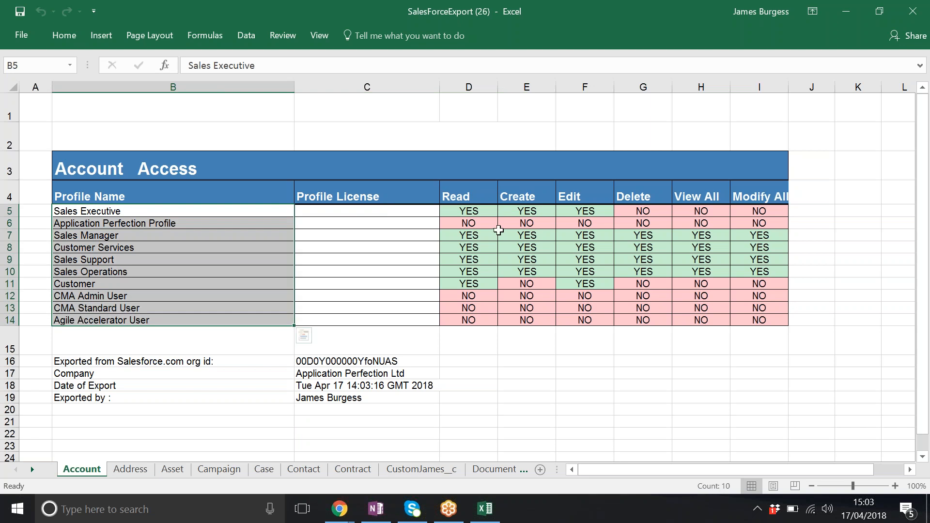
{"action": "left_click", "coordinate": [485, 211]}
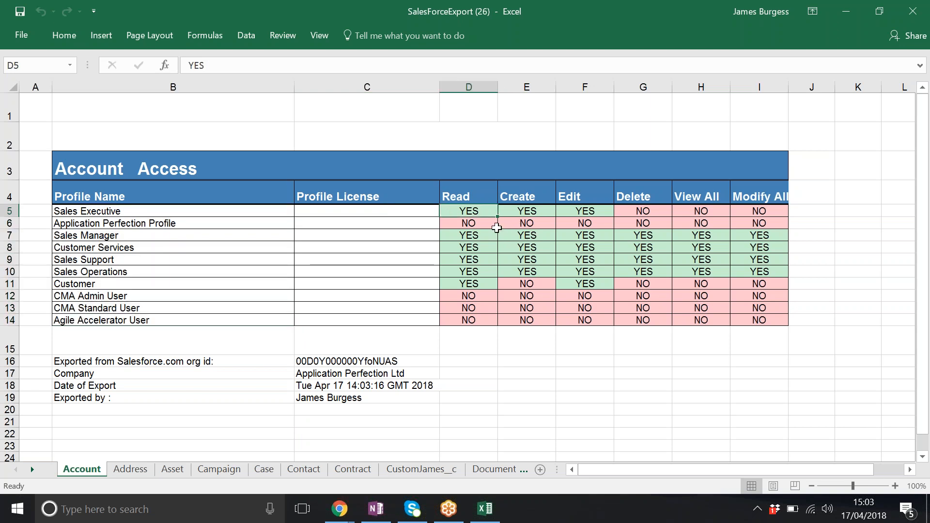
{"action": "left_click", "coordinate": [646, 213]}
{"action": "left_click", "coordinate": [588, 212]}
{"action": "left_click", "coordinate": [651, 211]}
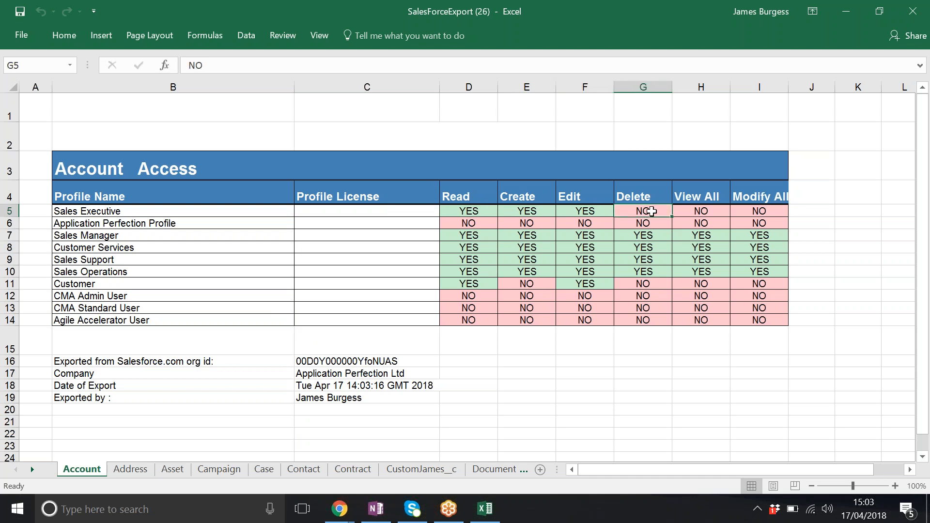
- Examine the Account sheet's export details: organization ID, company, date of export and exporting user
{"action": "left_click", "coordinate": [334, 361]}
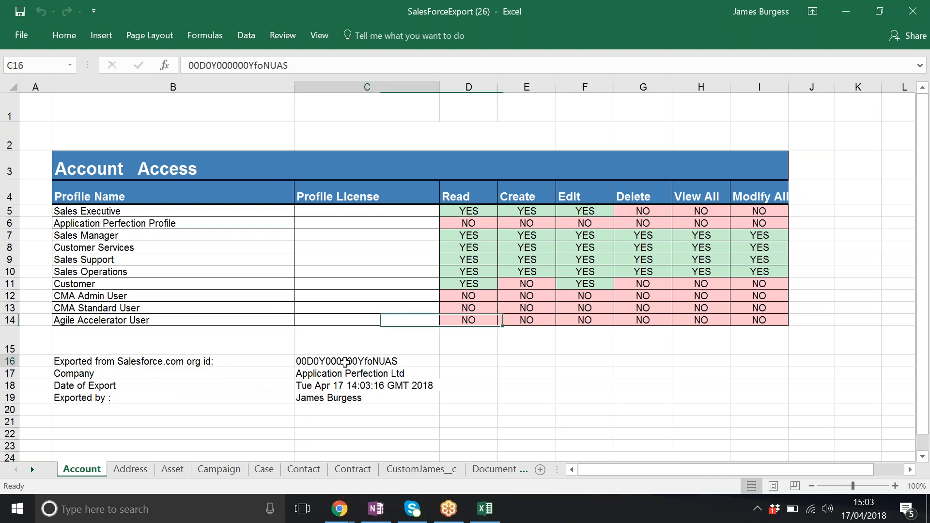
{"action": "left_click", "coordinate": [378, 374]}
{"action": "left_click", "coordinate": [379, 387]}
{"action": "left_click", "coordinate": [340, 397]}
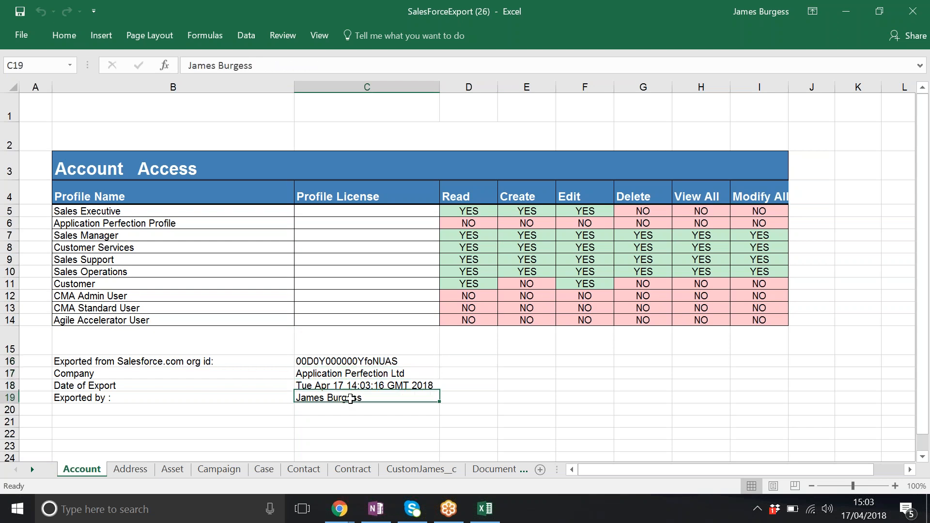
- Look through the workbook's other object sheets from Address to EnvironmentHubMember, ending at the export details
{"action": "left_click", "coordinate": [129, 470]}
{"action": "left_click", "coordinate": [173, 469]}
{"action": "left_click", "coordinate": [217, 470]}
{"action": "left_click", "coordinate": [265, 469]}
{"action": "left_click", "coordinate": [303, 470]}
{"action": "left_click", "coordinate": [353, 469]}
{"action": "left_click", "coordinate": [409, 469]}
{"action": "left_click", "coordinate": [485, 469]}
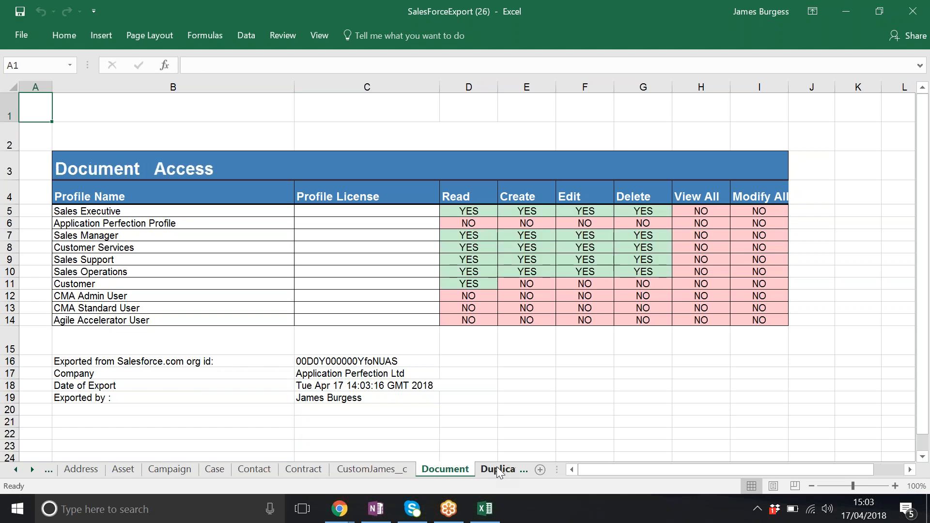
{"action": "left_click", "coordinate": [501, 470]}
{"action": "left_click", "coordinate": [504, 472]}
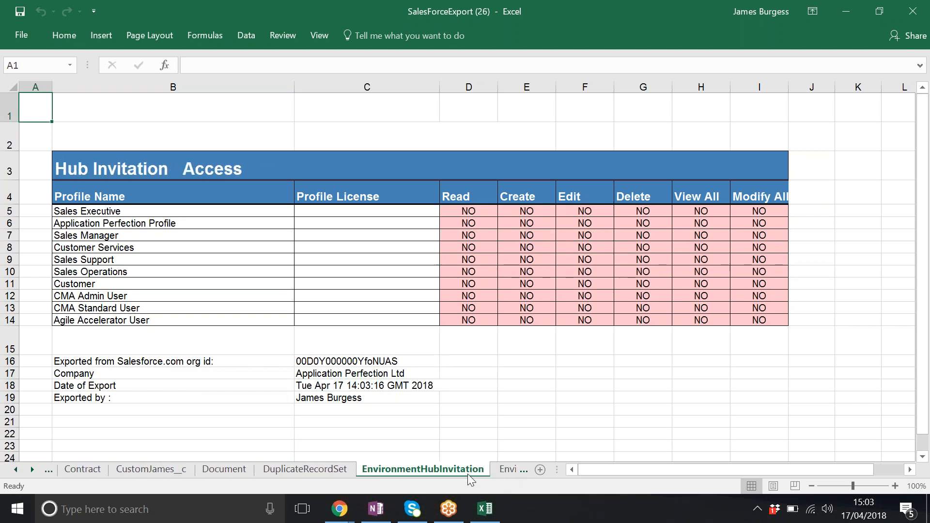
{"action": "left_click", "coordinate": [499, 471]}
{"action": "left_click", "coordinate": [157, 359]}
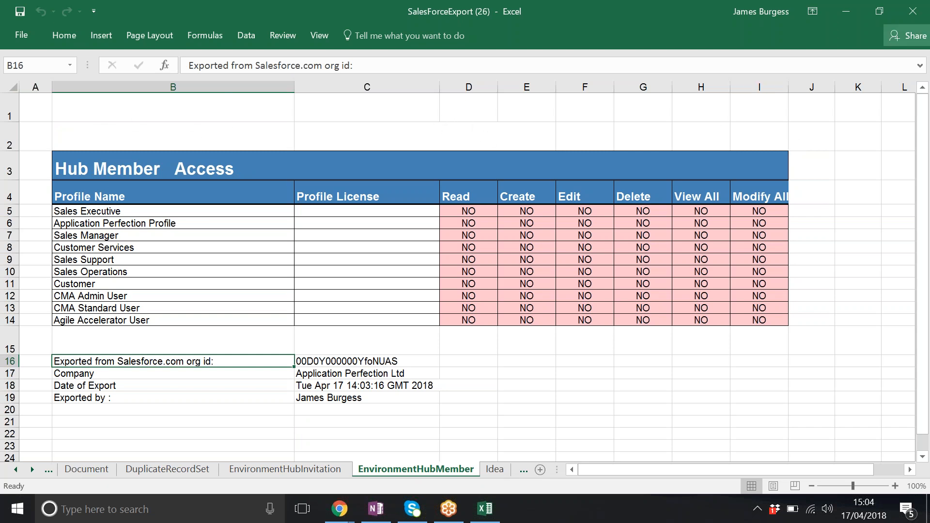
{"action": "key", "text": "alt+Tab"}
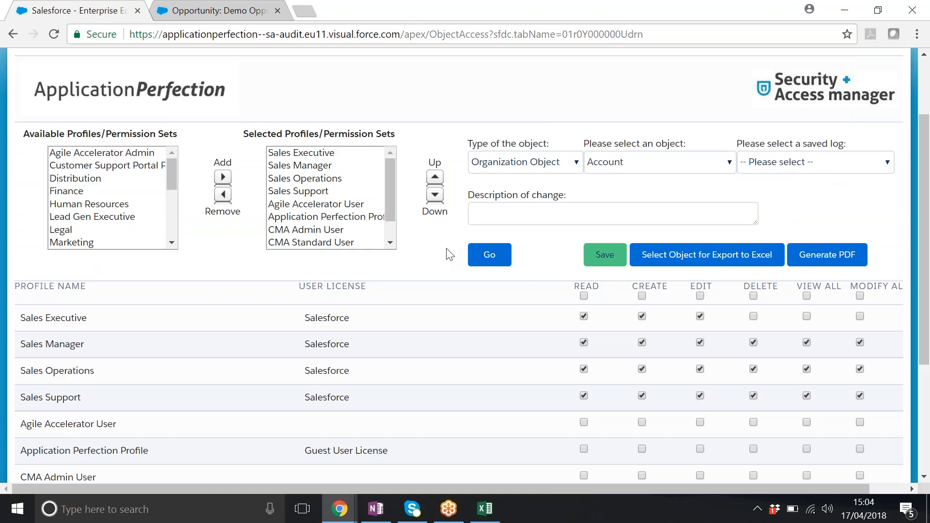
{"action": "left_click", "coordinate": [476, 256]}
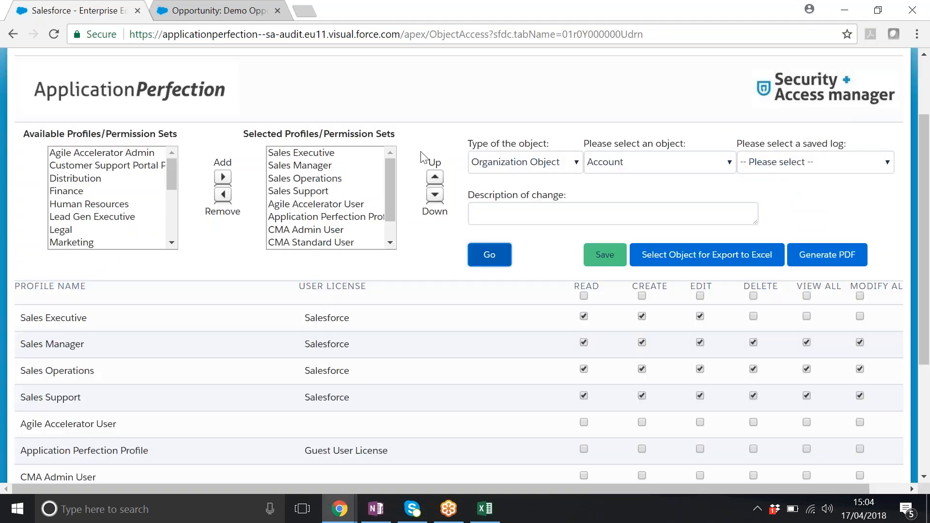
{"action": "left_click", "coordinate": [805, 162]}
{"action": "left_click", "coordinate": [794, 243]}
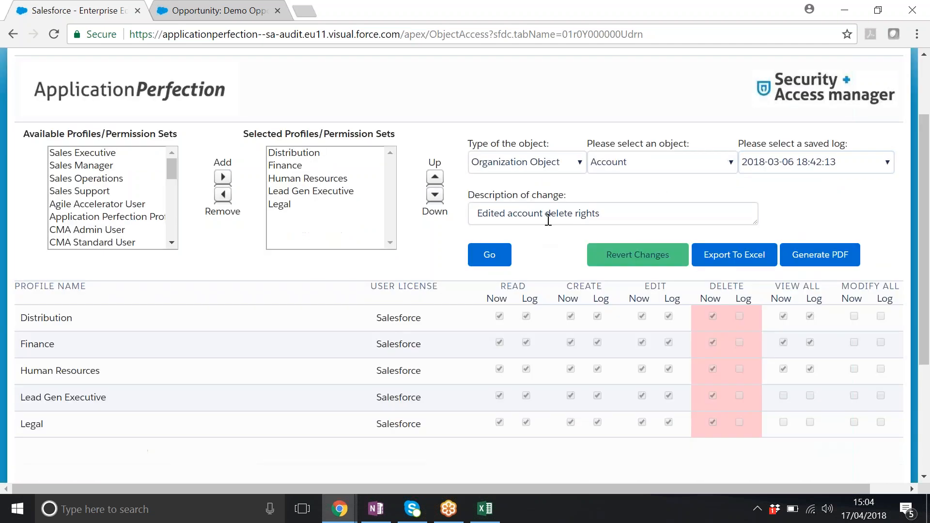
- Export the Account log comparison to Excel and open the exported workbook despite the file format warning
{"action": "left_click", "coordinate": [715, 257]}
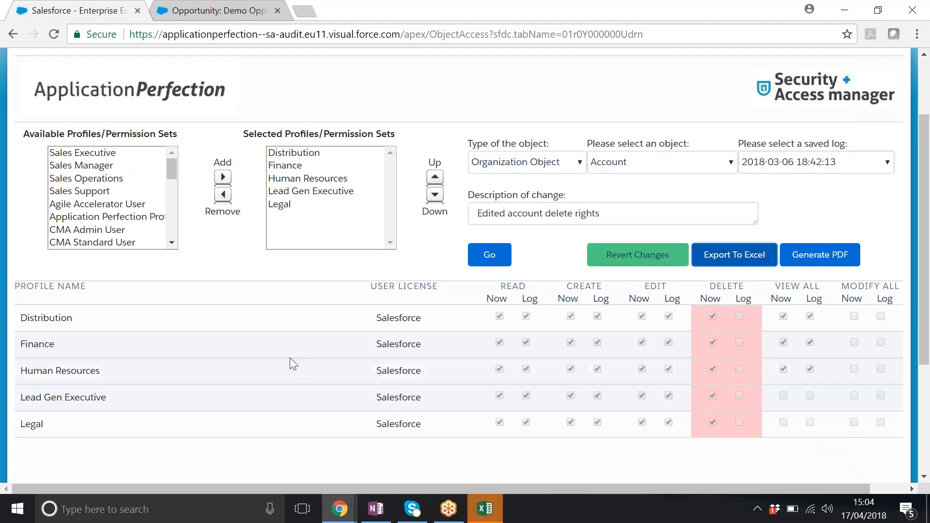
{"action": "left_click", "coordinate": [485, 508]}
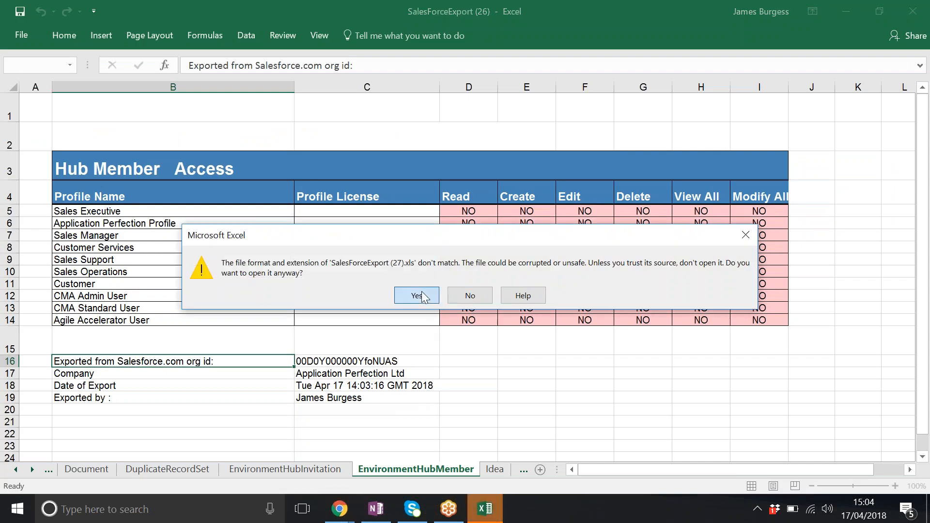
{"action": "left_click", "coordinate": [419, 294]}
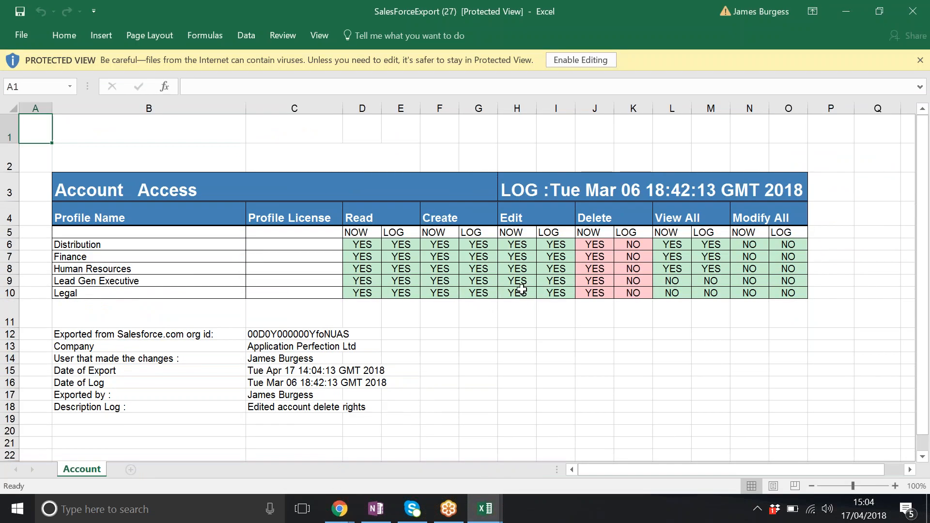
- Examine the log export's permission headings, profile names, and the Distribution row's current and logged Delete values
{"action": "left_click_drag", "start_coordinate": [370, 221], "coordinate": [806, 220]}
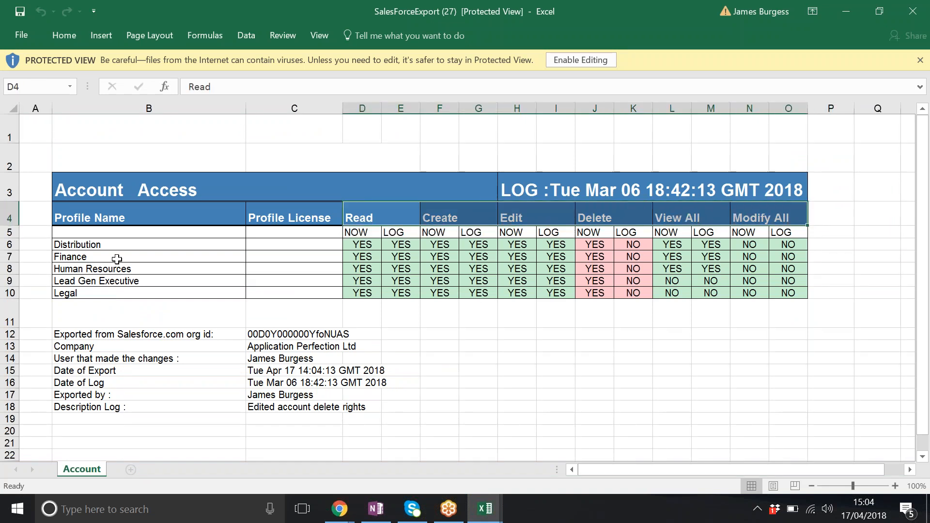
{"action": "left_click_drag", "start_coordinate": [91, 233], "coordinate": [97, 301]}
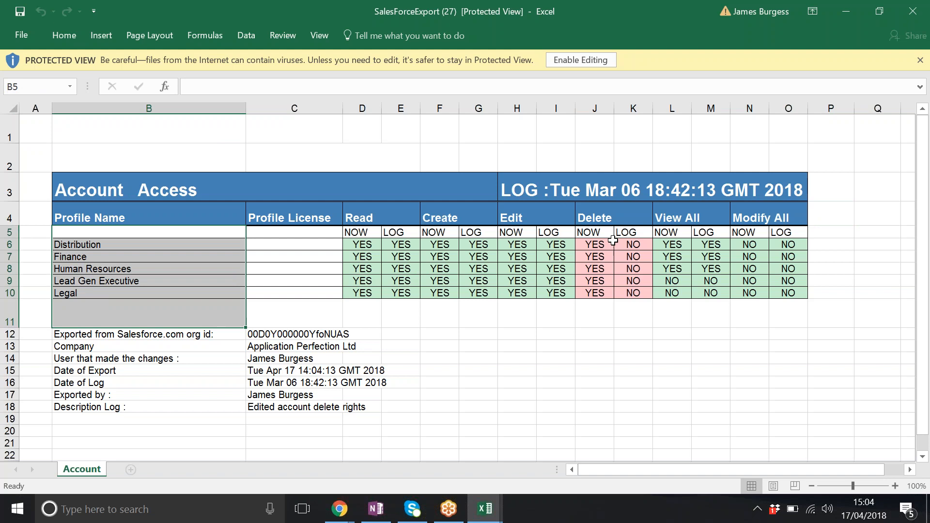
{"action": "left_click", "coordinate": [597, 246]}
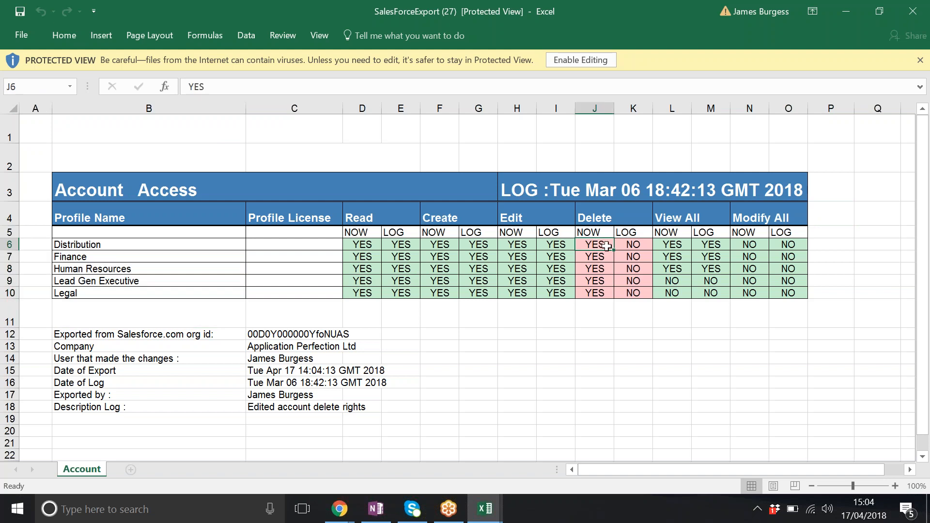
{"action": "left_click", "coordinate": [639, 252]}
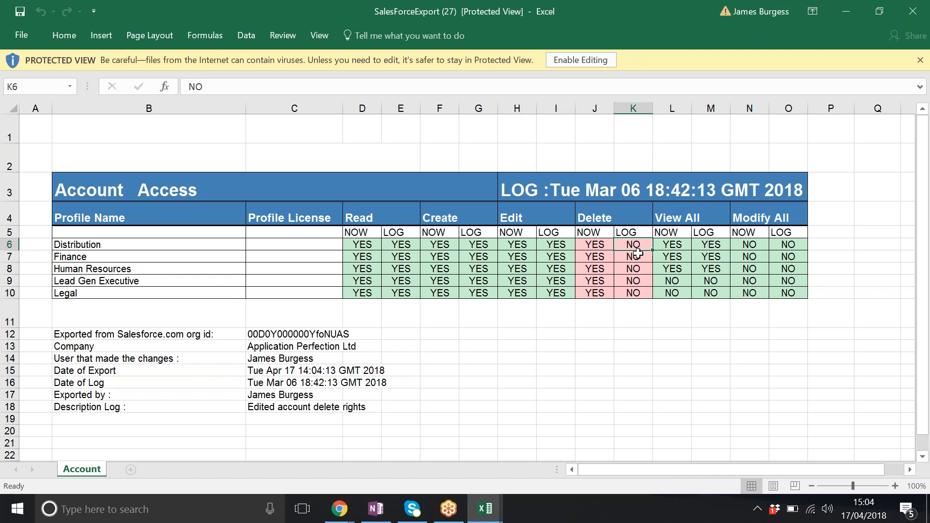
{"action": "left_click", "coordinate": [593, 244]}
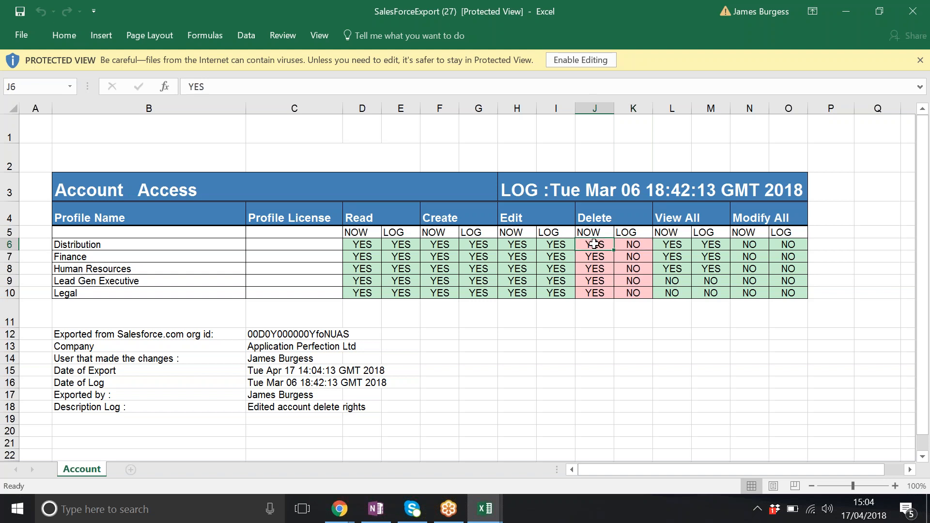
- Examine the log export's details, from organization ID, company and changing user to export date, log date, exporting user and description
{"action": "left_click", "coordinate": [274, 336]}
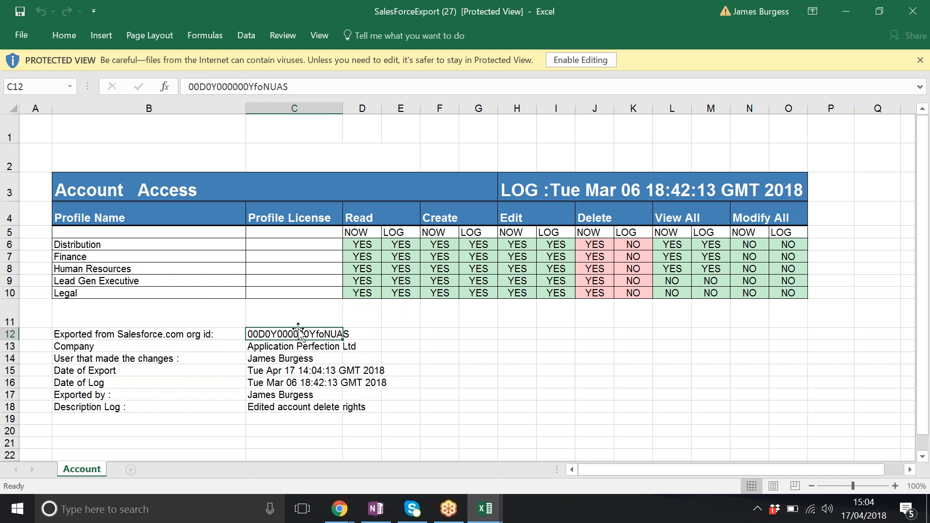
{"action": "left_click", "coordinate": [278, 347]}
{"action": "left_click", "coordinate": [286, 360]}
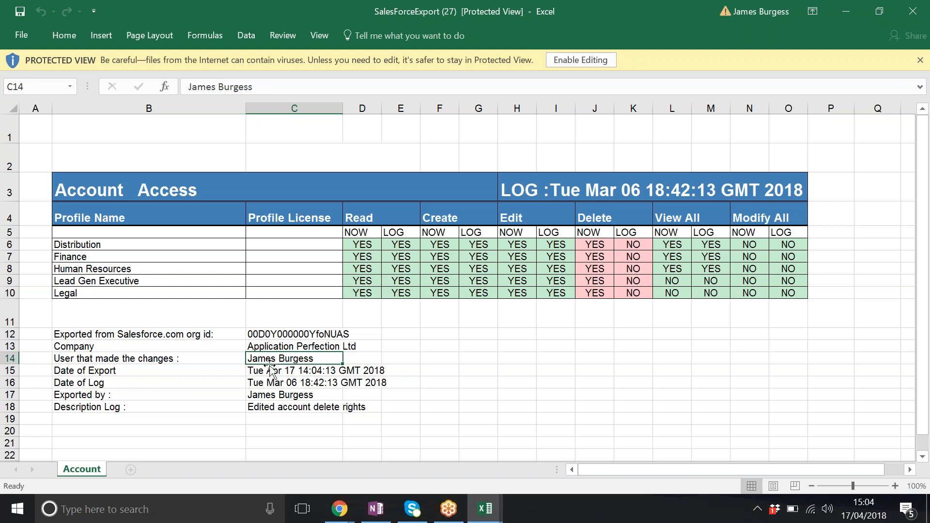
{"action": "left_click", "coordinate": [297, 370]}
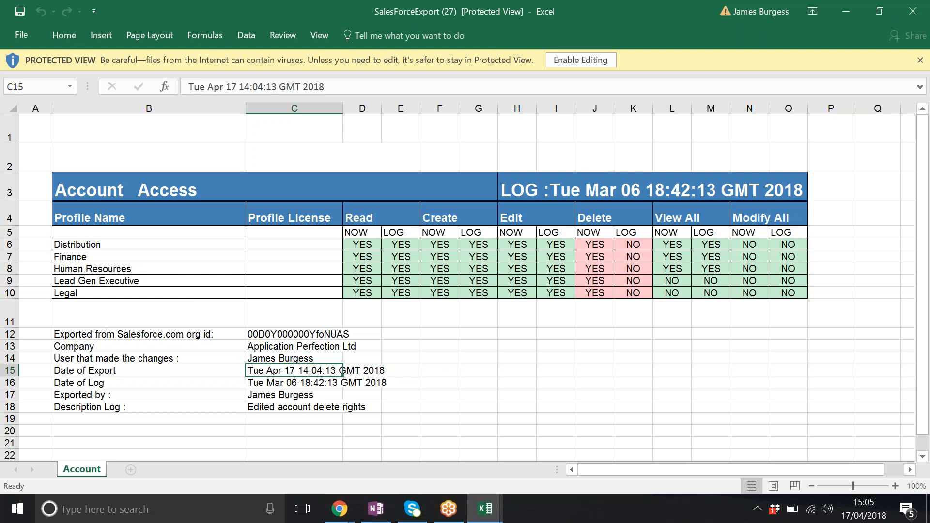
{"action": "left_click", "coordinate": [316, 381]}
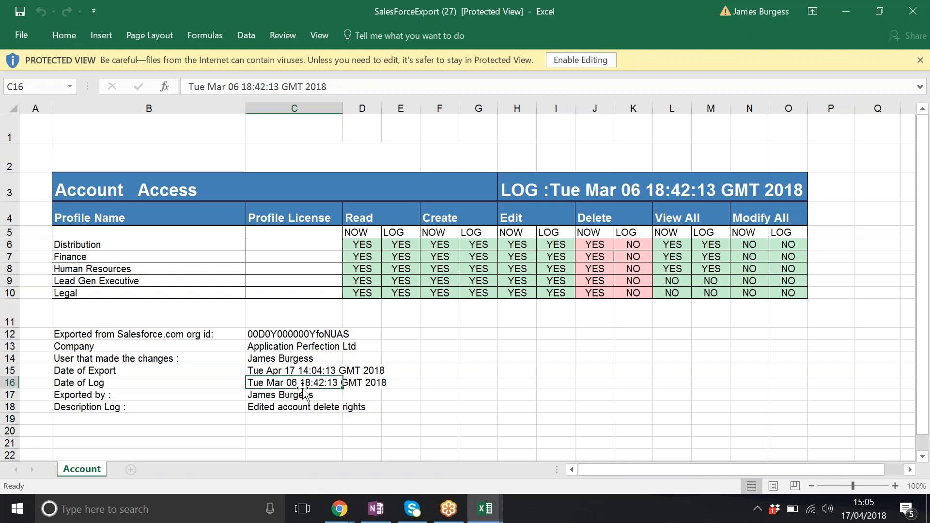
{"action": "left_click", "coordinate": [289, 397]}
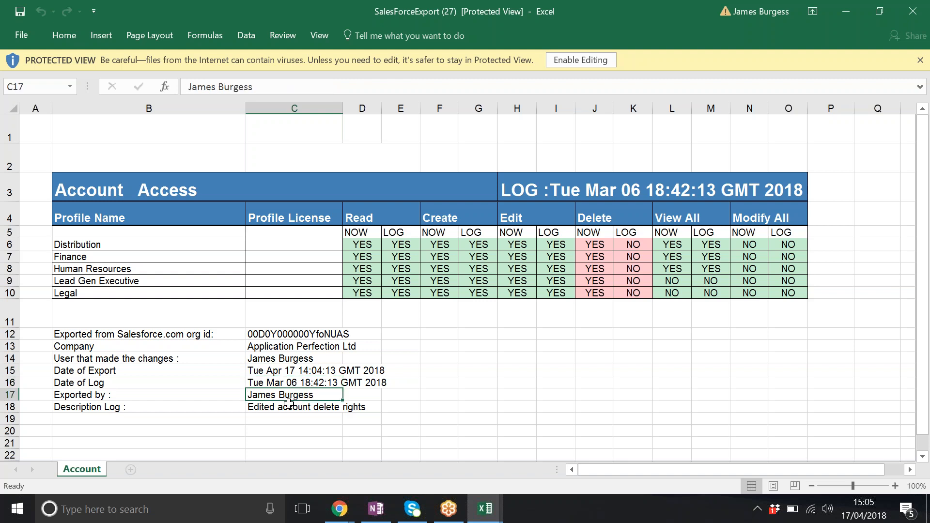
{"action": "left_click", "coordinate": [282, 409]}
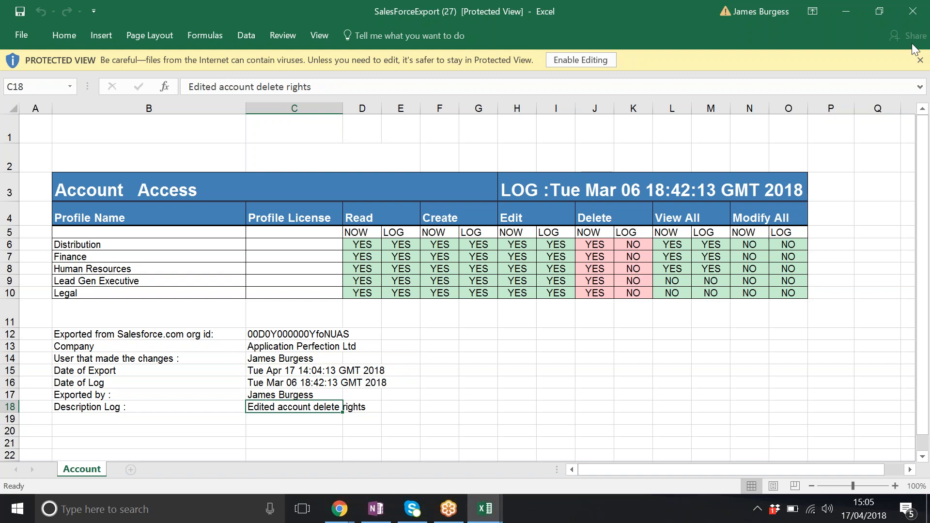
- Switch back to Chrome, generate a PDF of the Account log comparison, and close it after viewing
{"action": "key", "text": "alt+Tab"}
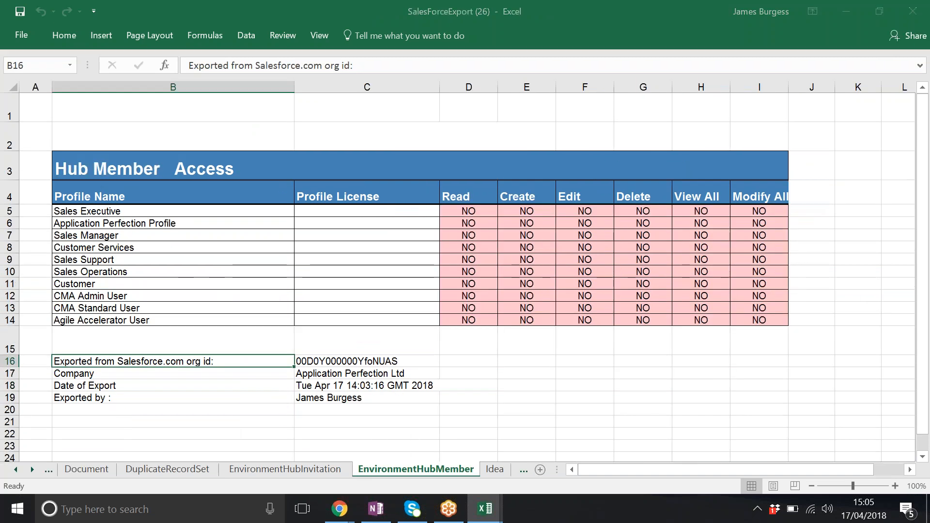
{"action": "key", "text": "alt+Tab"}
{"action": "key", "text": "Tab"}
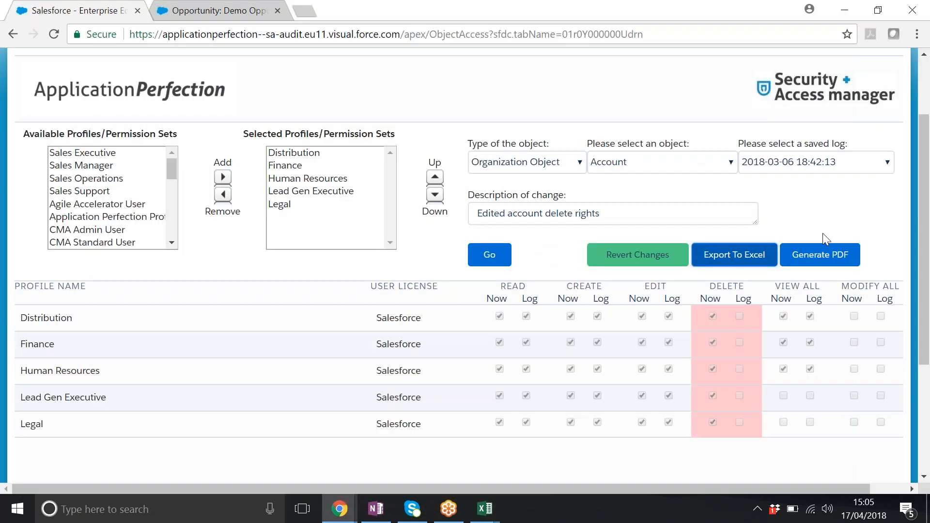
{"action": "left_click", "coordinate": [813, 259]}
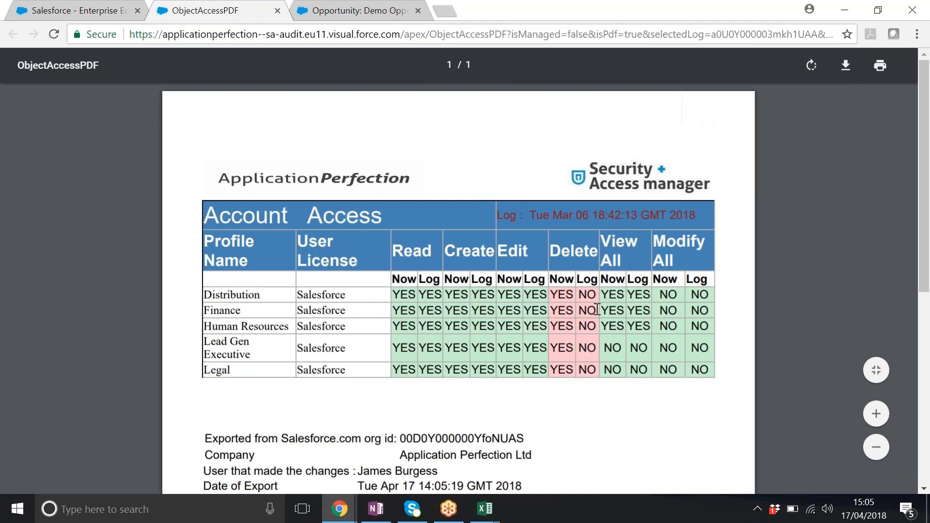
{"action": "left_click", "coordinate": [278, 11]}
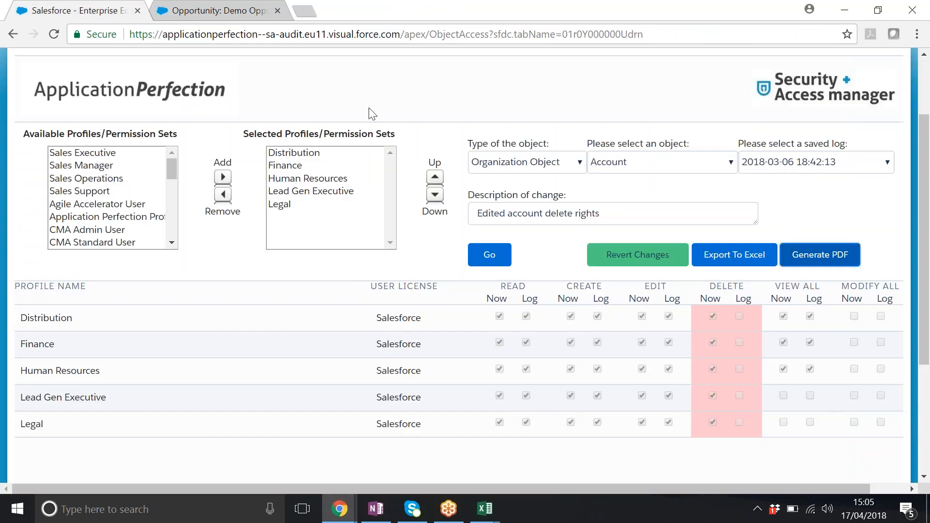
- Open the Objects & Fields page and remove Agile Accelerator Admin and Agile Accelerator User from the selected profiles
{"action": "scroll", "coordinate": [373, 108], "scroll_direction": "up", "scroll_amount": 2}
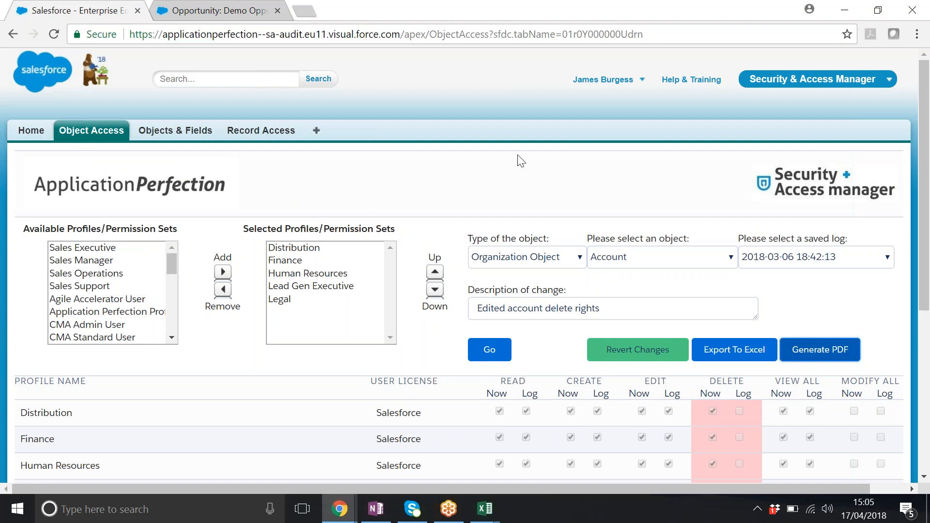
{"action": "scroll", "coordinate": [500, 200], "scroll_direction": "down", "scroll_amount": 3}
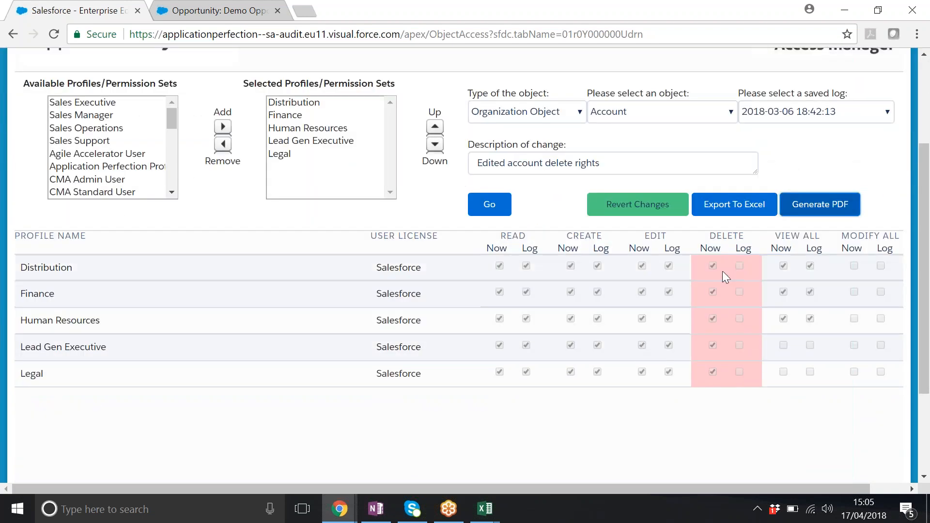
{"action": "scroll", "coordinate": [304, 183], "scroll_direction": "up", "scroll_amount": 3}
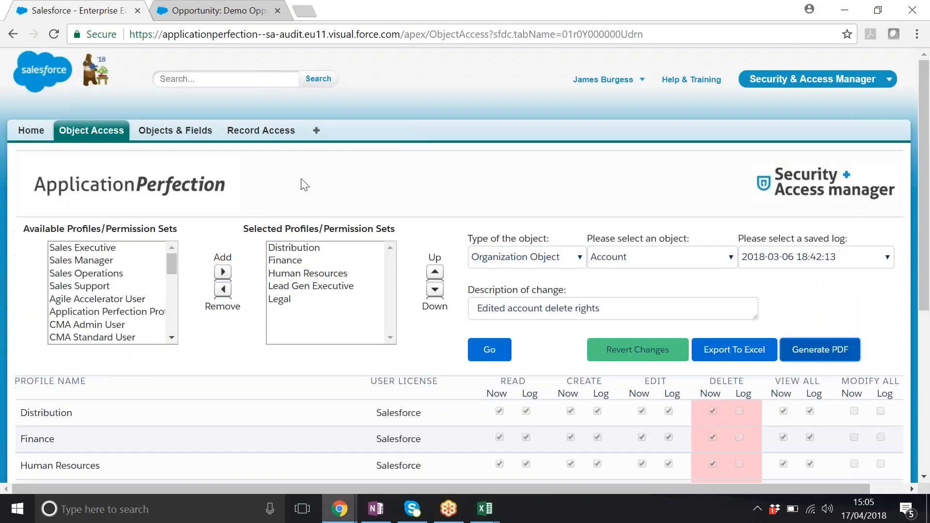
{"action": "left_click", "coordinate": [175, 130]}
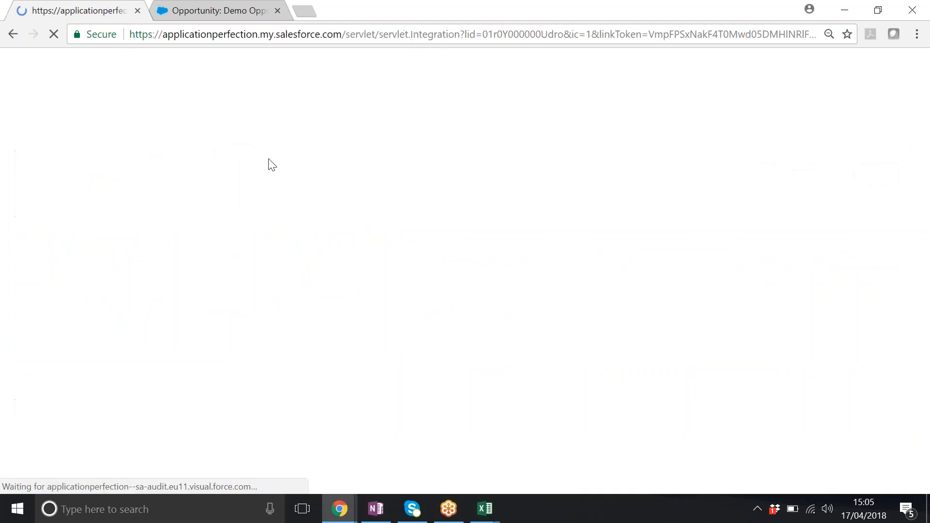
{"action": "scroll", "coordinate": [889, 169], "scroll_direction": "down", "scroll_amount": 2}
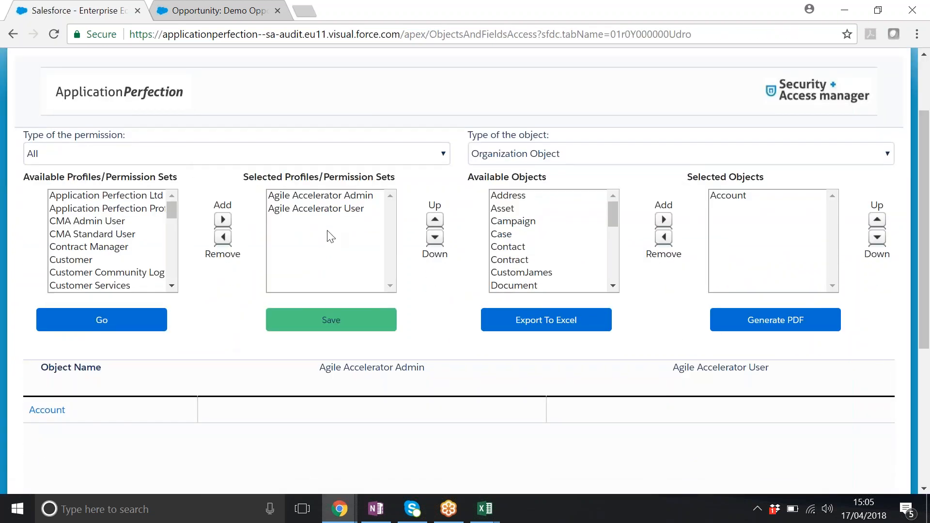
{"action": "left_click", "coordinate": [336, 199]}
{"action": "left_click", "coordinate": [333, 209], "text": "shift"}
{"action": "left_click", "coordinate": [223, 237]}
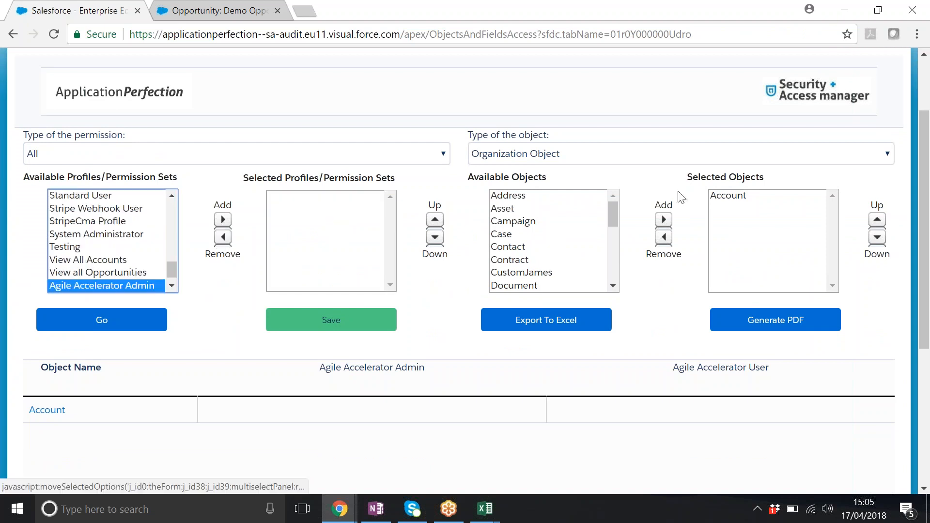
- Add Sales Executive, Sales Manager, Sales Operations and Sales Support to the selected profiles
{"action": "scroll", "coordinate": [436, 218], "scroll_direction": "up", "scroll_amount": 1}
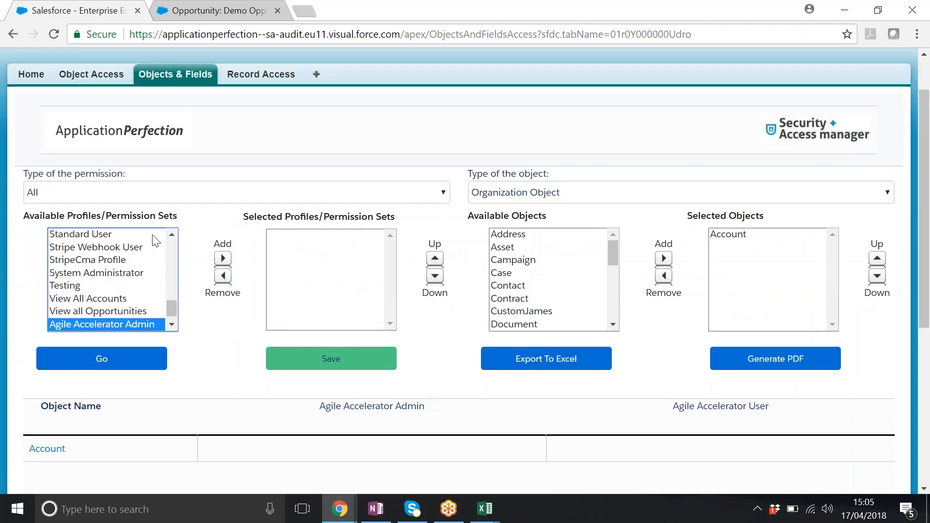
{"action": "scroll", "coordinate": [170, 247], "scroll_direction": "up", "scroll_amount": 2}
{"action": "scroll", "coordinate": [173, 232], "scroll_direction": "up", "scroll_amount": 2}
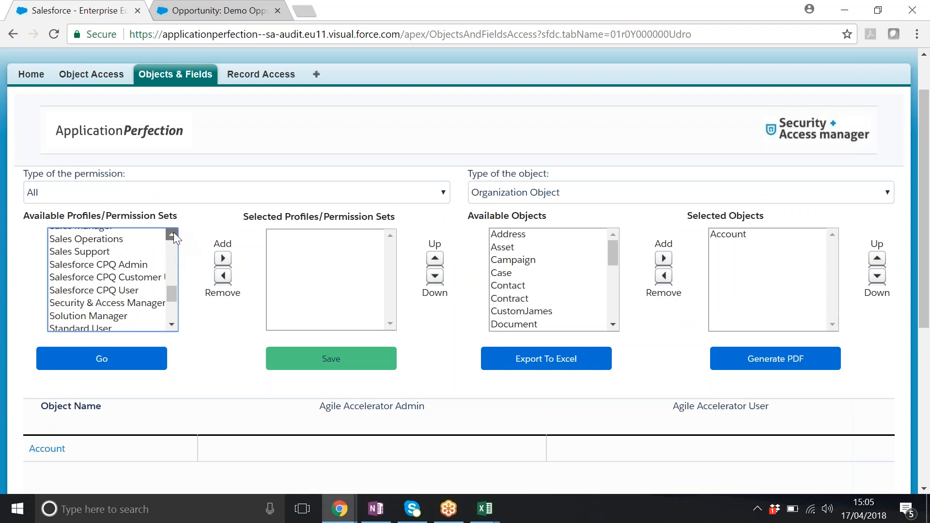
{"action": "scroll", "coordinate": [164, 272], "scroll_direction": "up", "scroll_amount": 1}
{"action": "scroll", "coordinate": [171, 272], "scroll_direction": "up", "scroll_amount": 2}
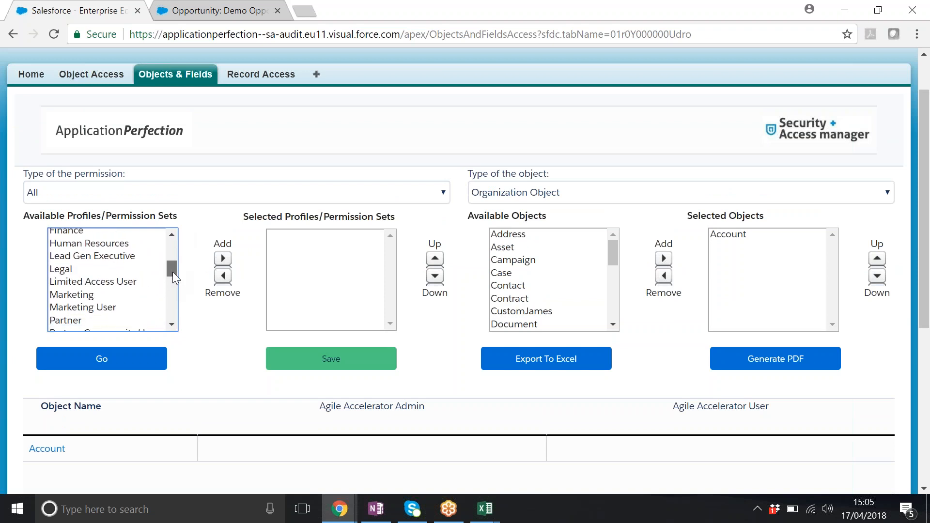
{"action": "left_click_drag", "start_coordinate": [172, 272], "coordinate": [183, 290]}
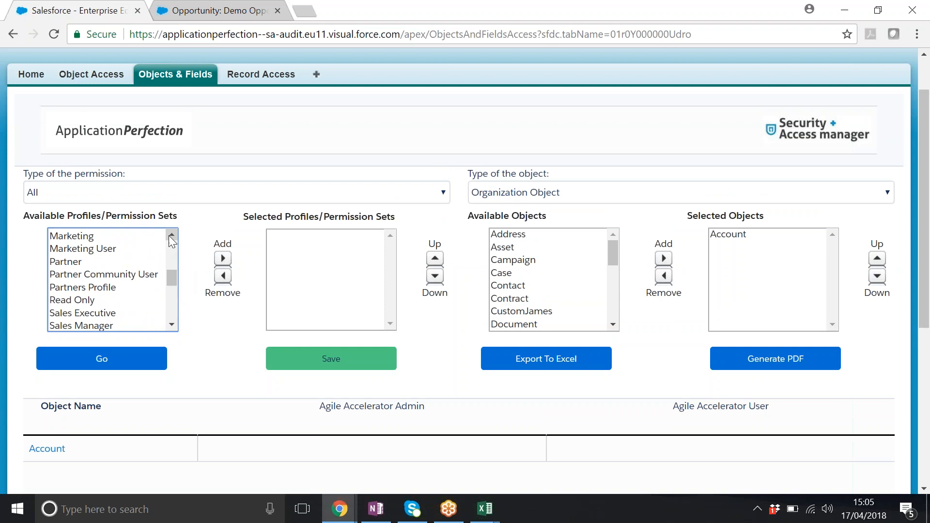
{"action": "left_click_drag", "start_coordinate": [172, 231], "coordinate": [170, 262]}
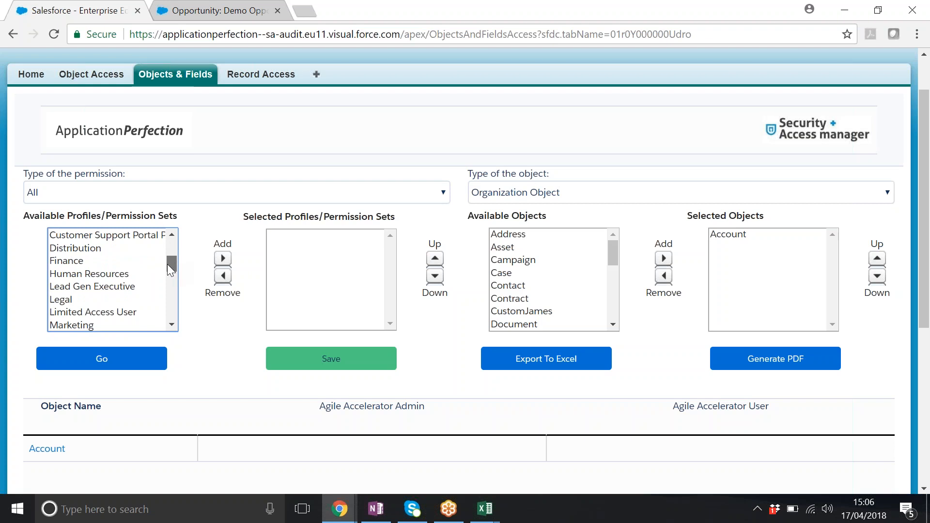
{"action": "left_click_drag", "start_coordinate": [175, 264], "coordinate": [178, 287]}
{"action": "left_click", "coordinate": [116, 256]}
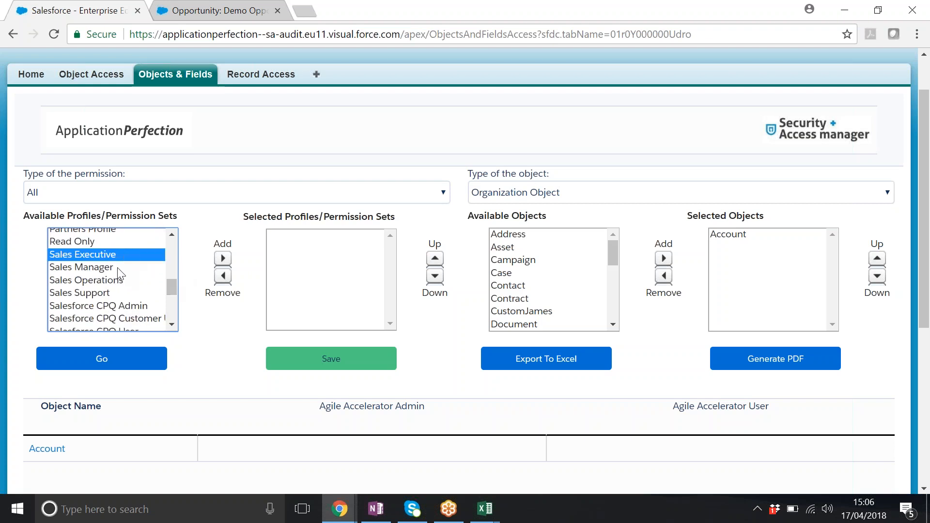
{"action": "left_click", "coordinate": [108, 267], "text": "ctrl"}
{"action": "left_click", "coordinate": [109, 281], "text": "ctrl"}
{"action": "left_click", "coordinate": [107, 294], "text": "ctrl"}
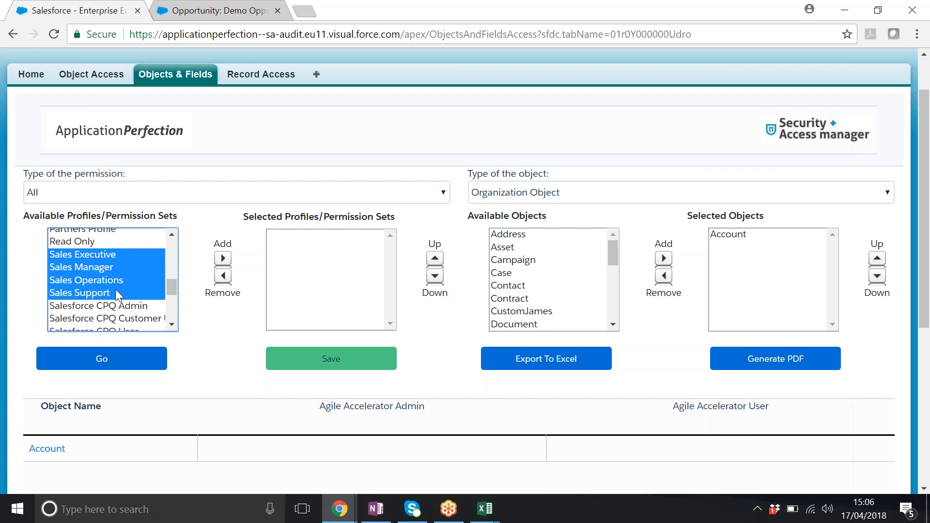
{"action": "left_click", "coordinate": [223, 258]}
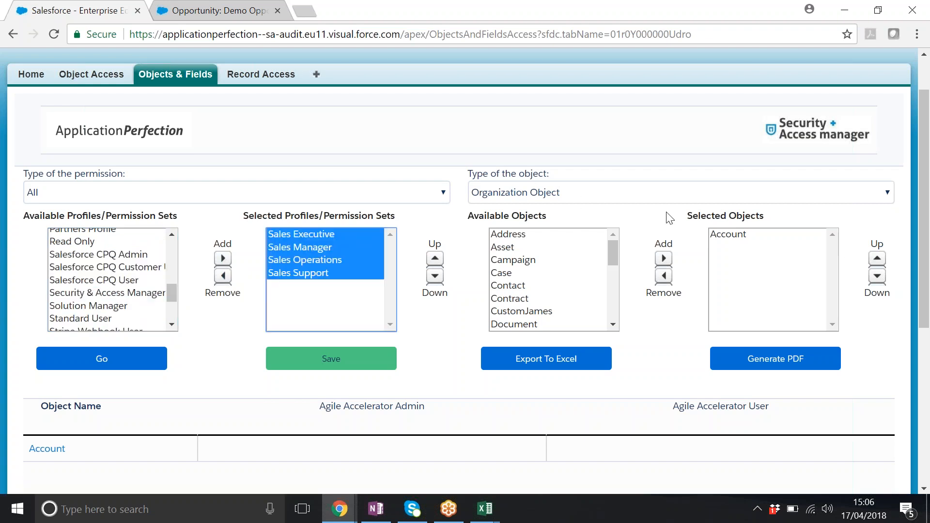
- Replace Account with Campaign in the selected objects
{"action": "left_click", "coordinate": [729, 236]}
{"action": "left_click", "coordinate": [664, 276]}
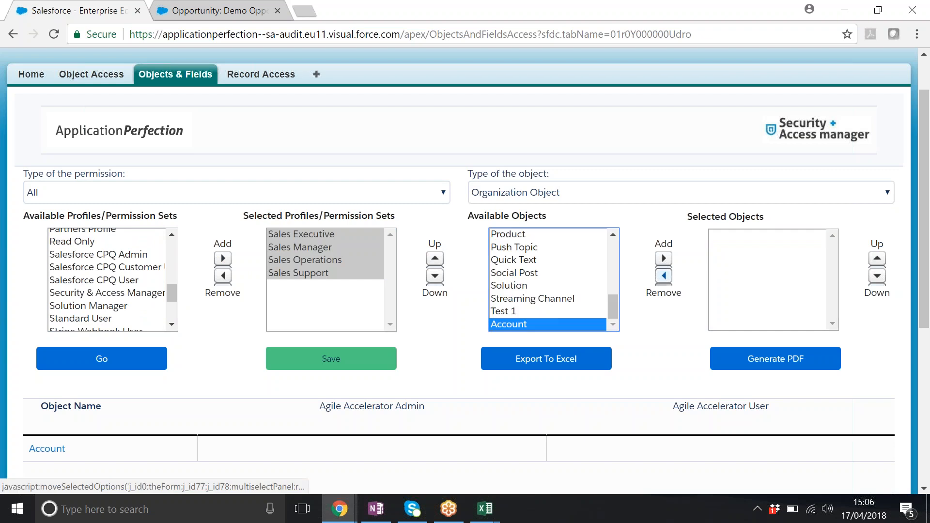
{"action": "left_click_drag", "start_coordinate": [611, 306], "coordinate": [613, 245]}
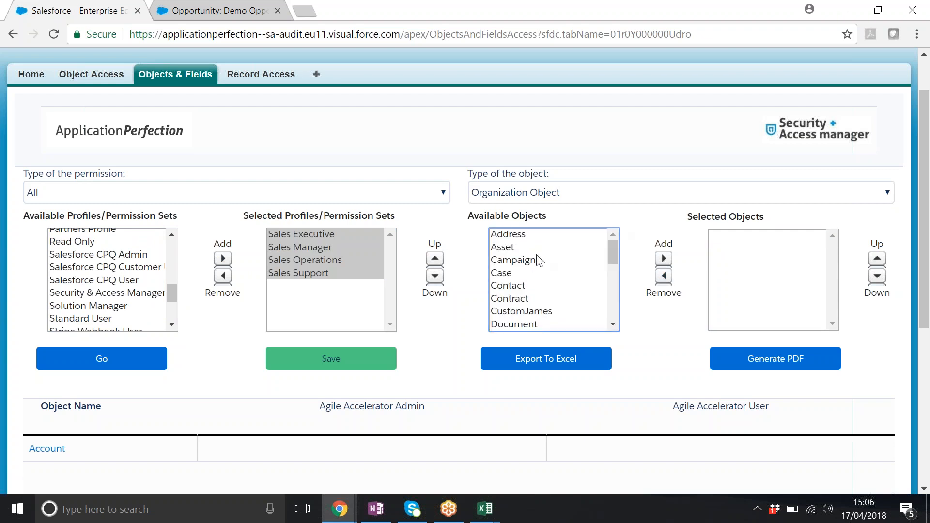
{"action": "left_click", "coordinate": [557, 260]}
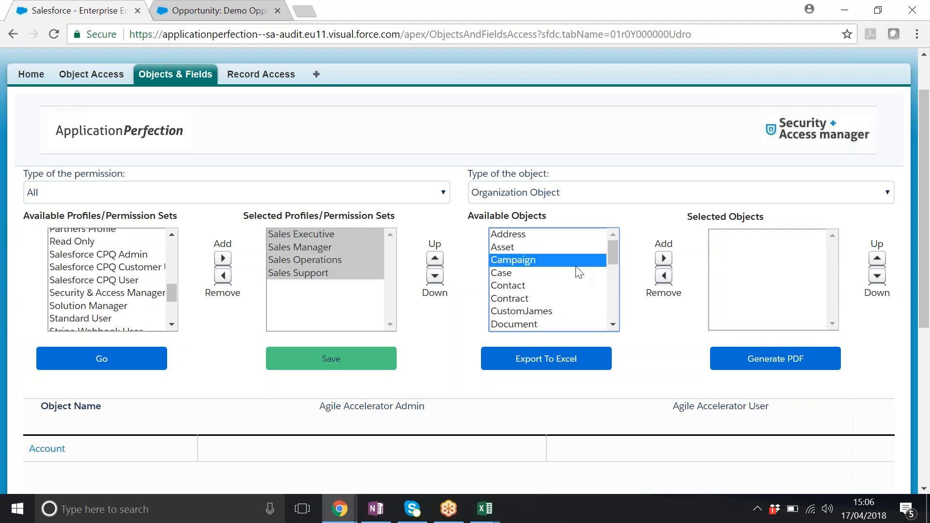
{"action": "left_click", "coordinate": [562, 193]}
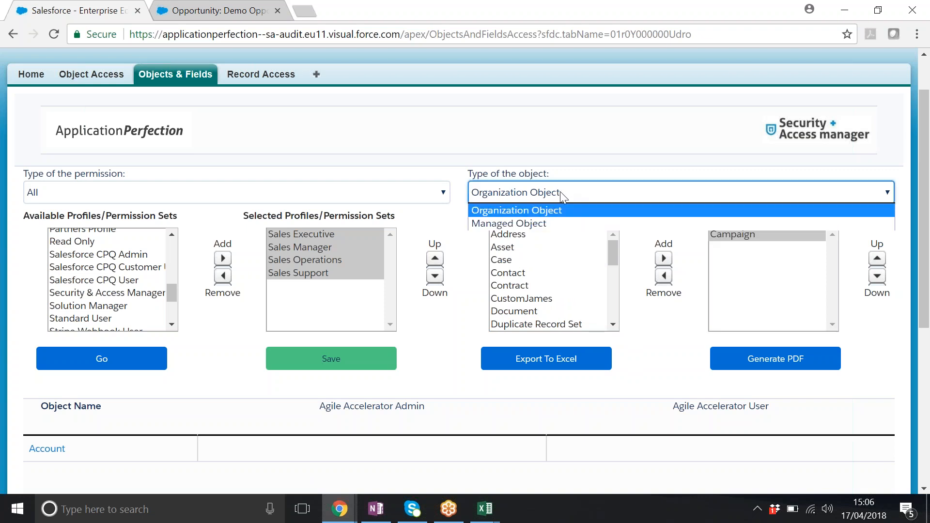
{"action": "left_click", "coordinate": [550, 214]}
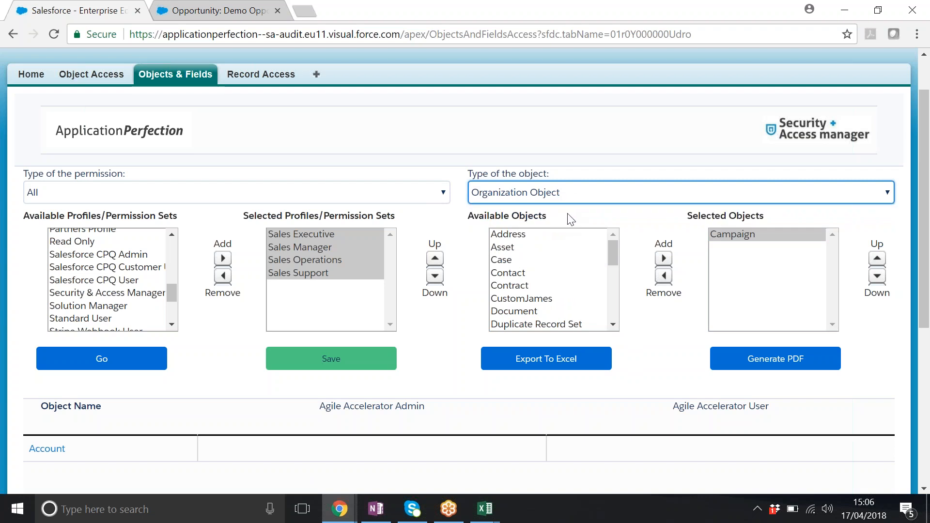
{"action": "left_click", "coordinate": [134, 191]}
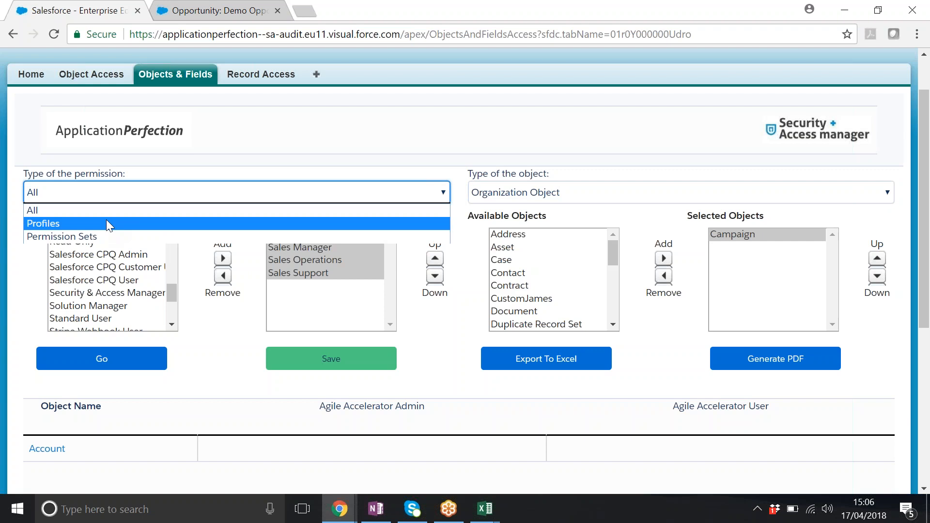
{"action": "left_click", "coordinate": [304, 146]}
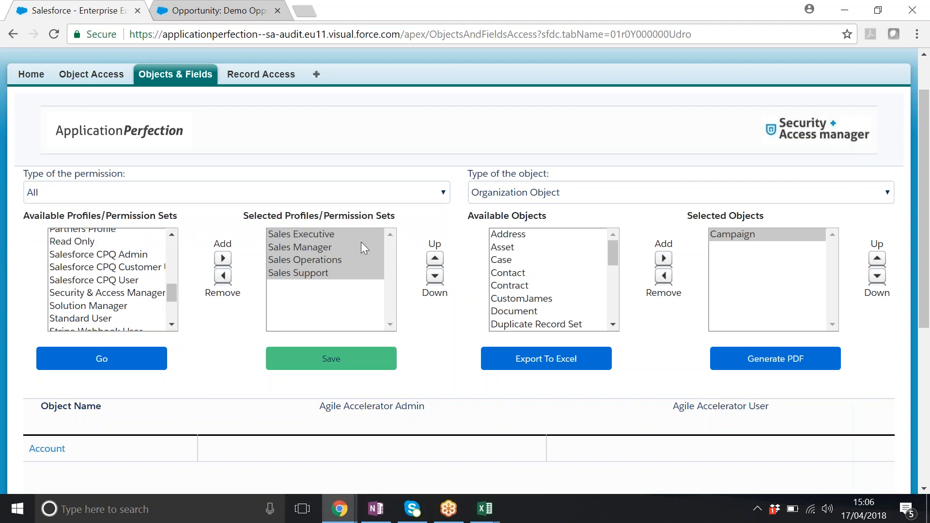
- Load Campaign access for the four selected sales profiles and expand the object's field permissions
{"action": "left_click", "coordinate": [133, 359]}
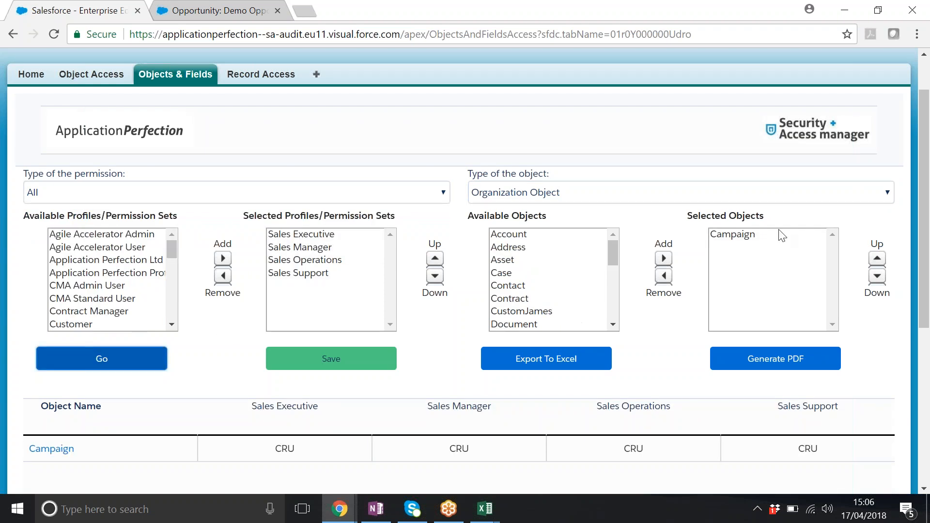
{"action": "left_click_drag", "start_coordinate": [928, 176], "coordinate": [925, 214]}
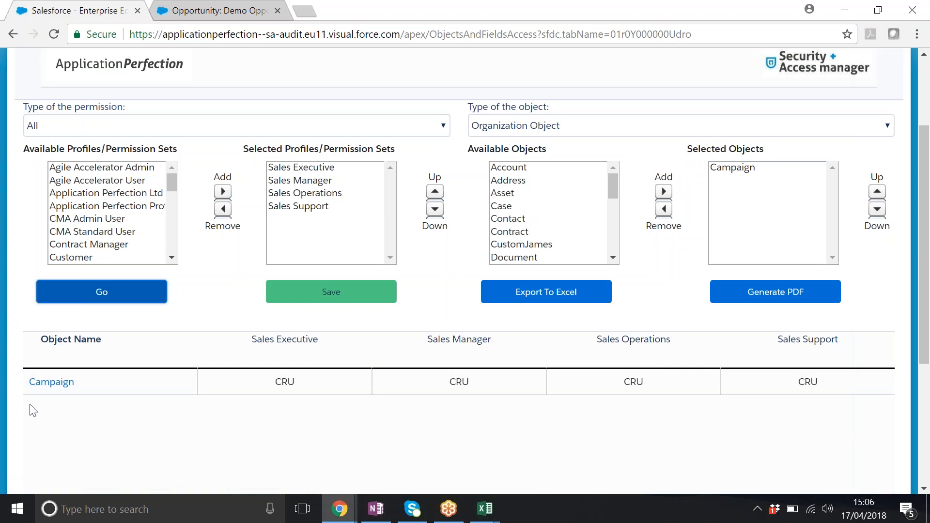
{"action": "left_click", "coordinate": [54, 383]}
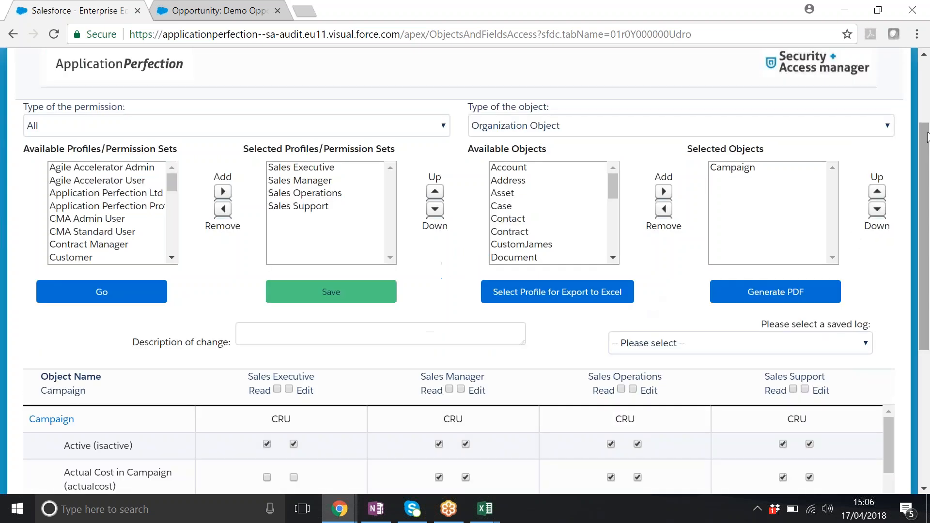
- Clear Sales Manager's Read and Edit on Actual Cost in Campaign, and Read on Actual Cost in Hierarchy for Sales Manager and Sales Executive
{"action": "scroll", "coordinate": [893, 260], "scroll_direction": "down", "scroll_amount": 4}
{"action": "left_click_drag", "start_coordinate": [886, 264], "coordinate": [893, 265]}
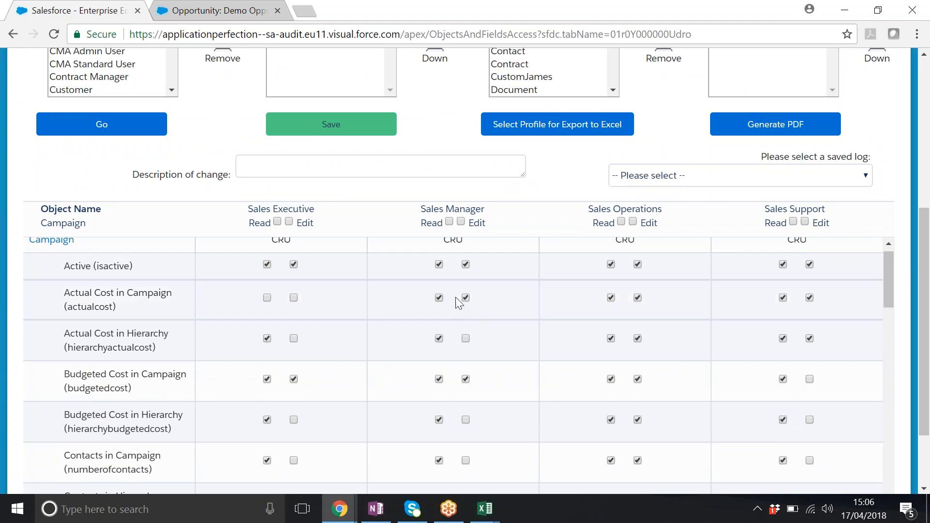
{"action": "left_click", "coordinate": [439, 298]}
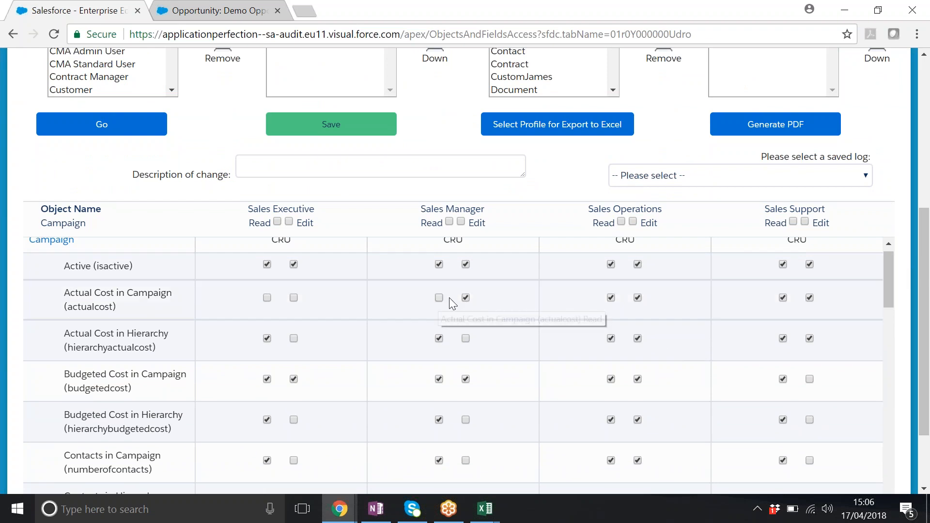
{"action": "left_click", "coordinate": [466, 300]}
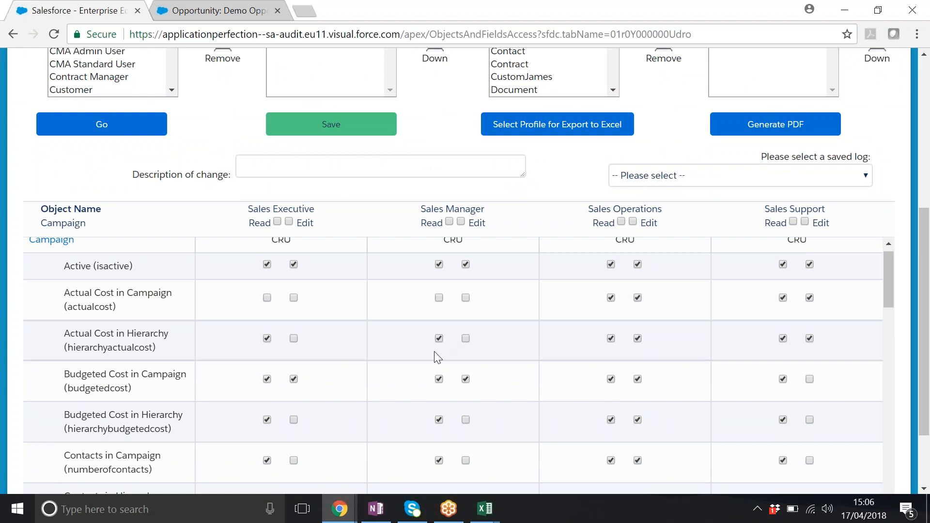
{"action": "left_click", "coordinate": [438, 338]}
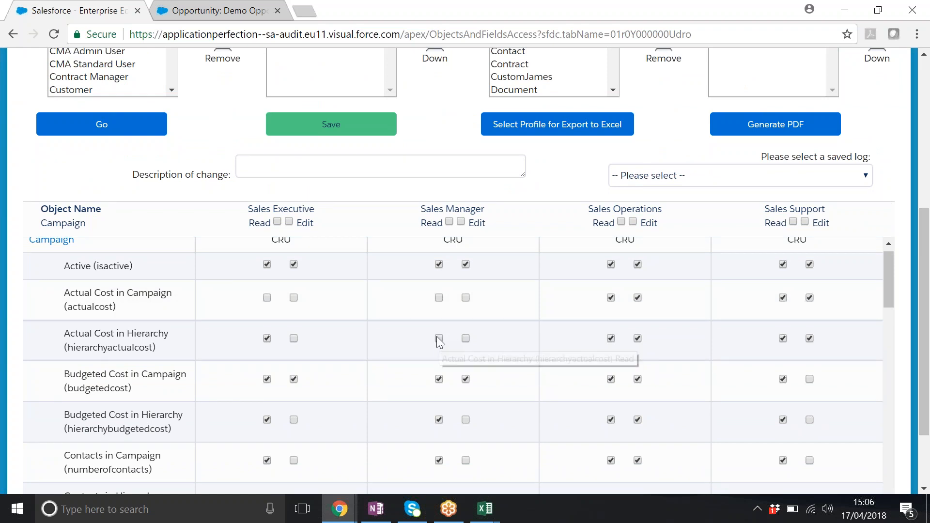
{"action": "left_click", "coordinate": [266, 339]}
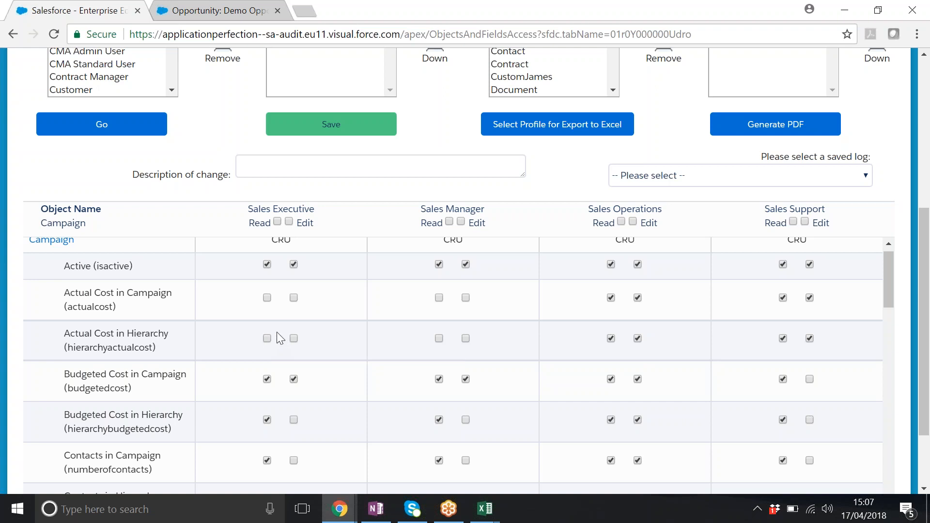
- Clear Edit on Actual Cost in Campaign and Actual Cost in Hierarchy for Sales Operations and Sales Support
{"action": "left_click", "coordinate": [637, 299]}
{"action": "left_click", "coordinate": [637, 339]}
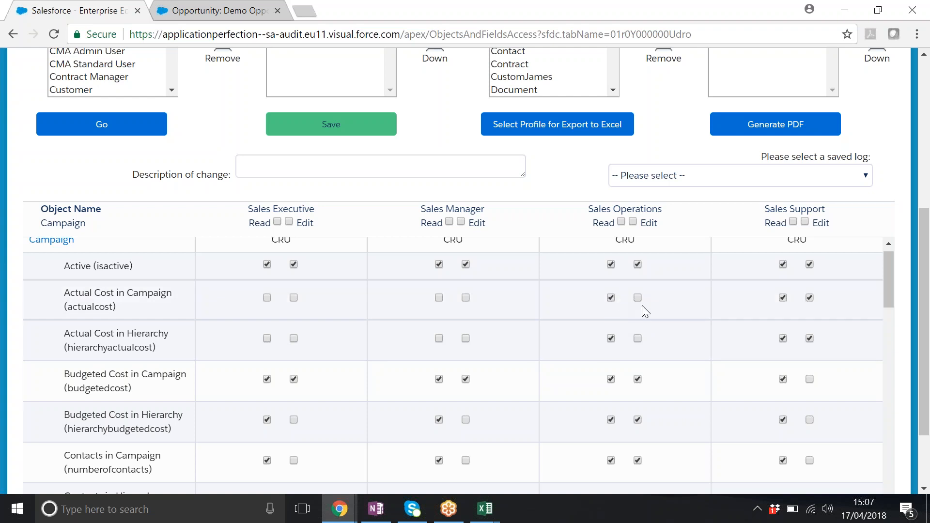
{"action": "left_click", "coordinate": [808, 298]}
{"action": "left_click", "coordinate": [810, 339]}
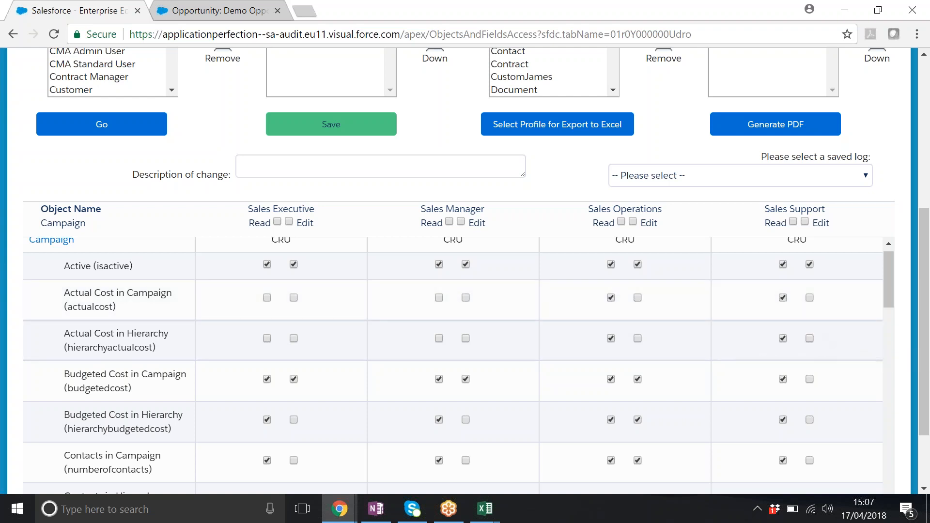
- Describe the change as "Met with CMO wasn't happy about sales seeing campaign spend so locked down." and save the field permissions
{"action": "scroll", "coordinate": [927, 245], "scroll_direction": "down", "scroll_amount": 1}
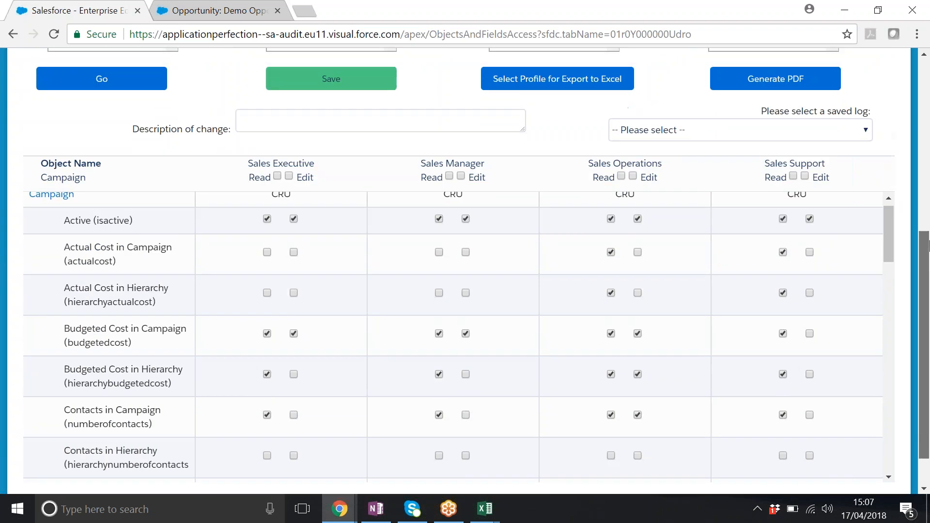
{"action": "scroll", "coordinate": [927, 246], "scroll_direction": "up", "scroll_amount": 1}
{"action": "left_click", "coordinate": [316, 143]}
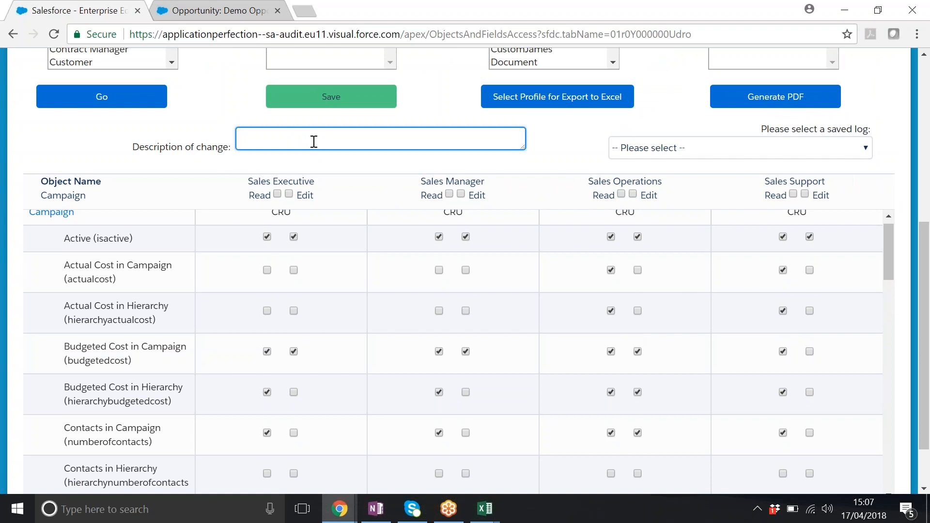
{"action": "type", "text": "Mety "}
{"action": "type", "text": "with CMO"}
{"action": "type", "text": " wasnt happ"}
{"action": "type", "text": "y about sa"}
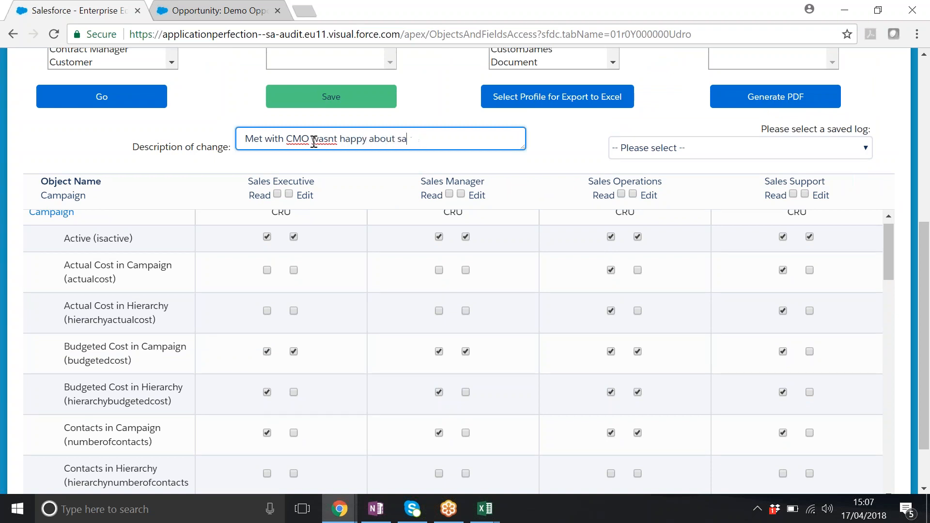
{"action": "type", "text": "kles seeing campaign "}
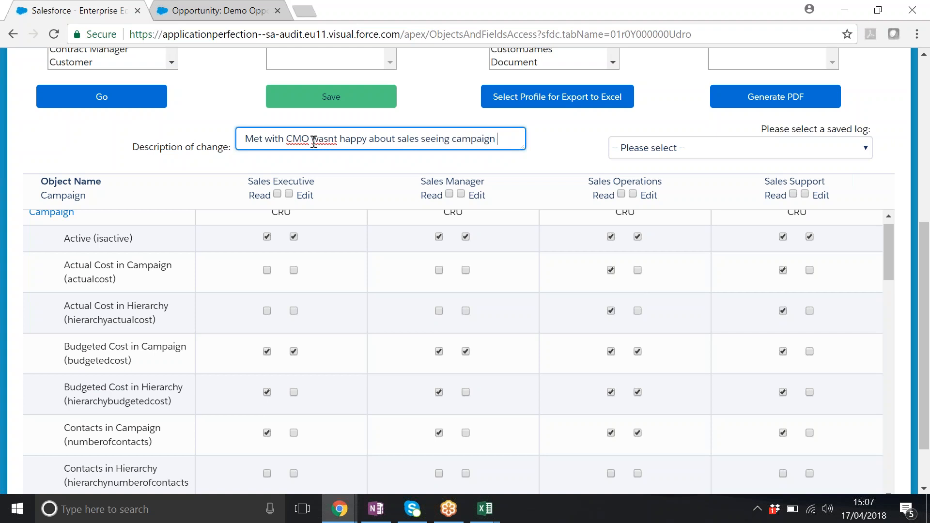
{"action": "type", "text": "spend so locked down."}
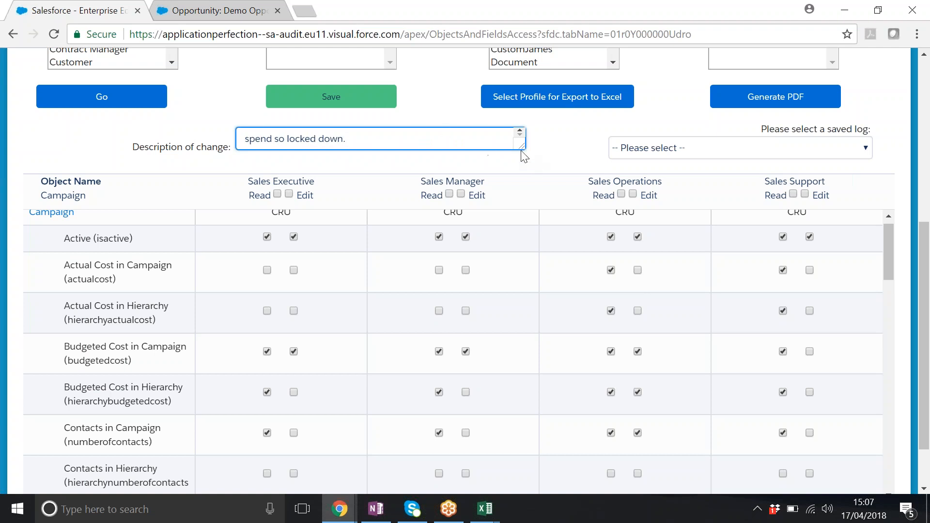
{"action": "left_click_drag", "start_coordinate": [521, 145], "coordinate": [542, 189]}
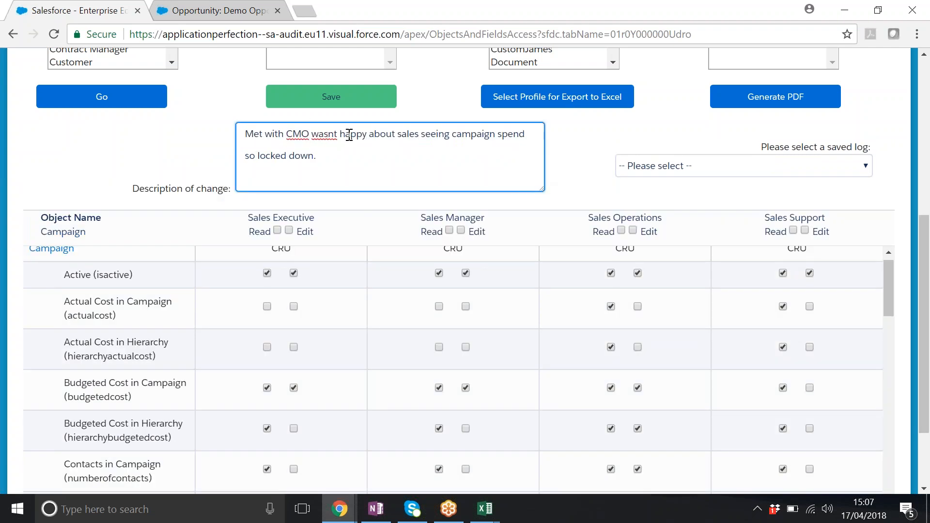
{"action": "type", "text": "'"}
{"action": "left_click", "coordinate": [372, 99]}
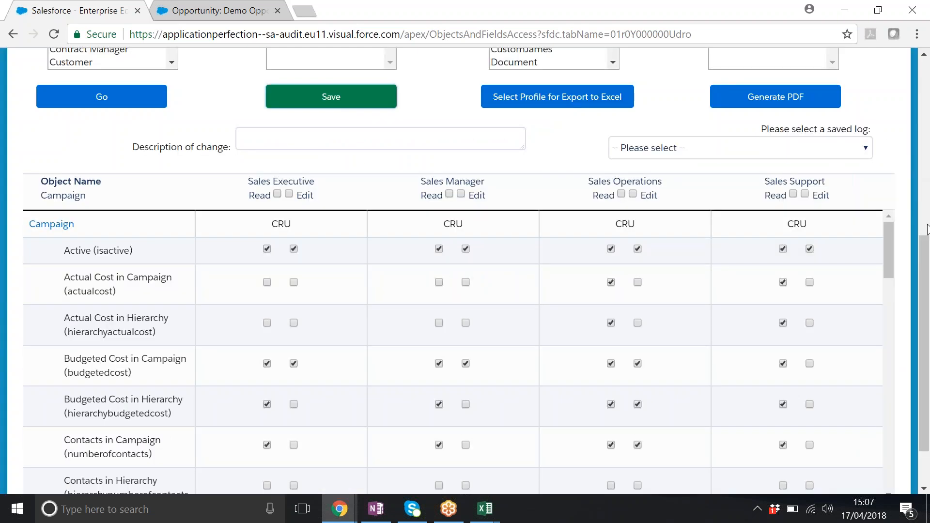
- Reload the Objects & Fields page and remove Agile Accelerator Admin and Agile Accelerator User from the selected profiles
{"action": "left_click_drag", "start_coordinate": [924, 244], "coordinate": [924, 84]}
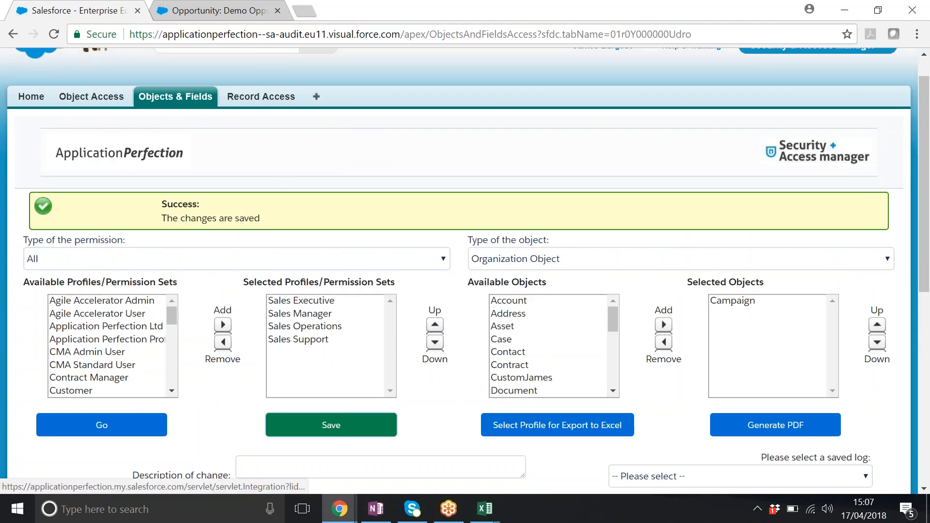
{"action": "left_click", "coordinate": [187, 99]}
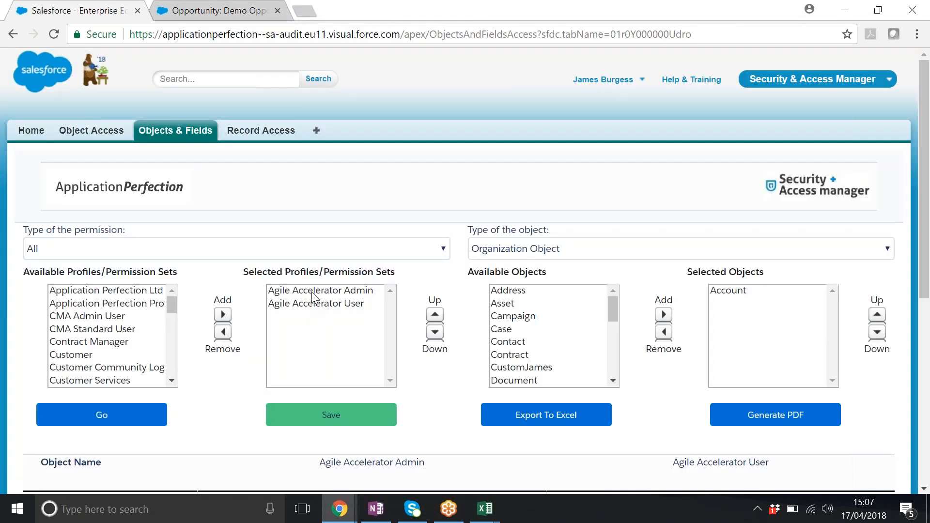
{"action": "left_click", "coordinate": [314, 290]}
{"action": "left_click", "coordinate": [320, 304], "text": "shift"}
{"action": "left_click", "coordinate": [222, 332]}
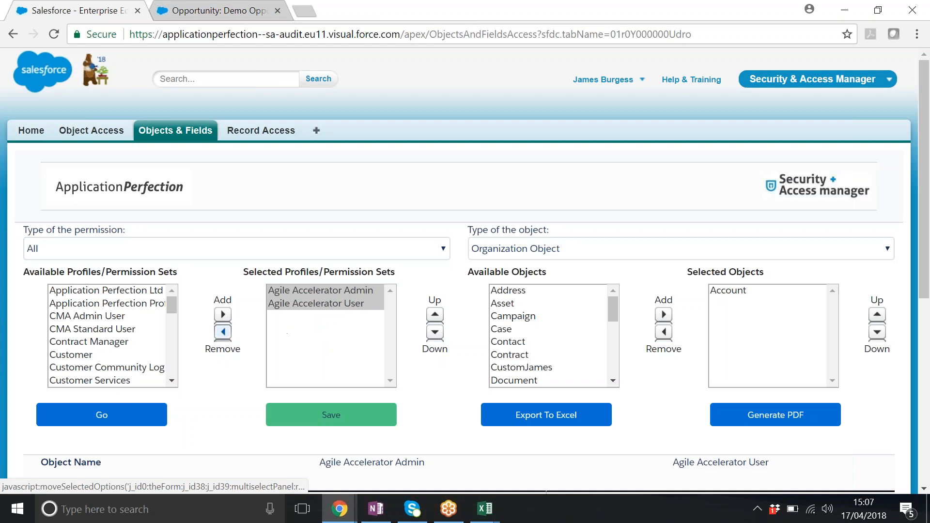
- Add Sales Executive, Sales Manager, Sales Operations and Sales Support to the selected profiles
{"action": "scroll", "coordinate": [172, 305], "scroll_direction": "up", "scroll_amount": 5}
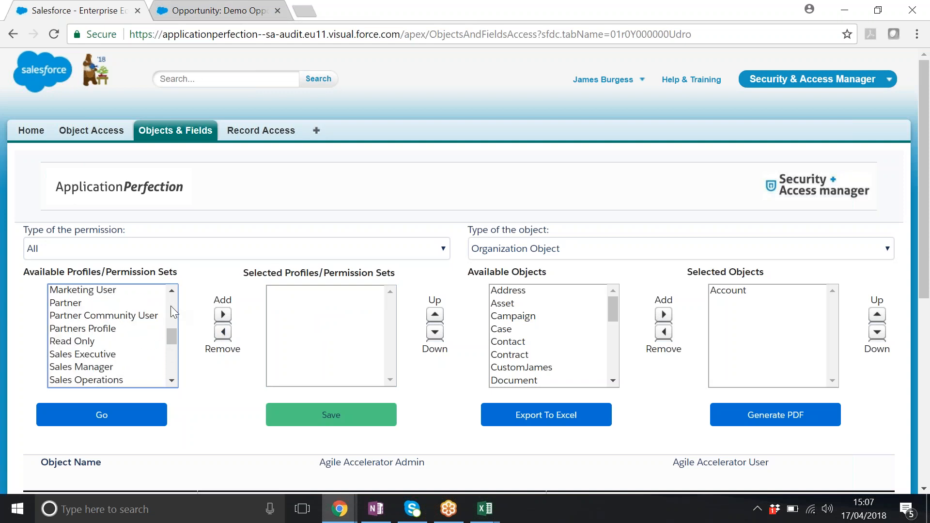
{"action": "left_click", "coordinate": [104, 354]}
{"action": "left_click", "coordinate": [171, 381]}
{"action": "left_click", "coordinate": [171, 382]}
{"action": "left_click", "coordinate": [170, 382]}
{"action": "left_click", "coordinate": [80, 334], "text": "shift"}
{"action": "left_click", "coordinate": [222, 316]}
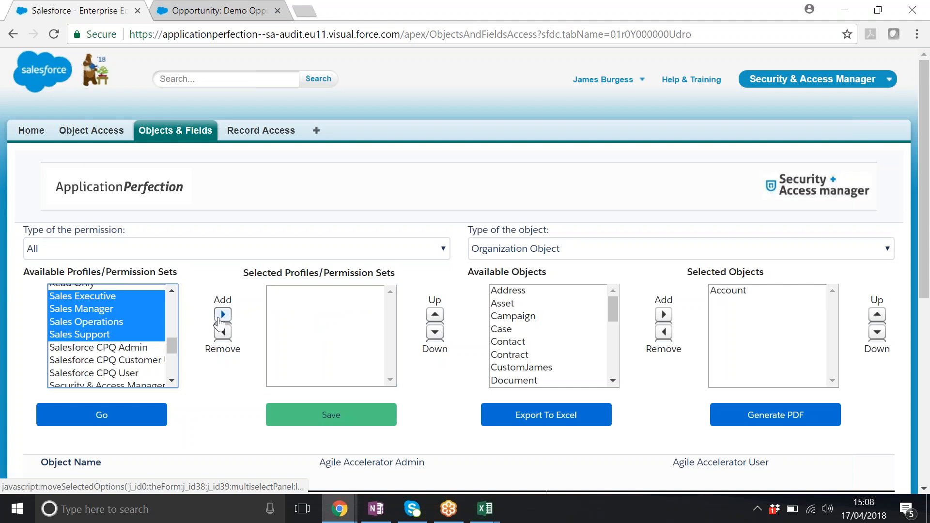
- Replace Account with Campaign in the selected objects and load its field permissions for the selected profiles
{"action": "left_click", "coordinate": [746, 290]}
{"action": "left_click", "coordinate": [664, 332]}
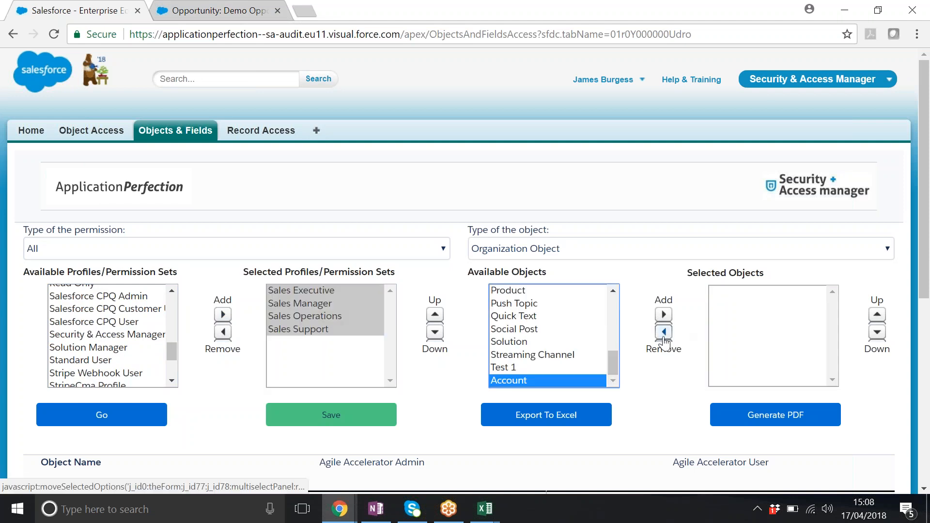
{"action": "scroll", "coordinate": [605, 334], "scroll_direction": "up", "scroll_amount": 7}
{"action": "left_click", "coordinate": [550, 318]}
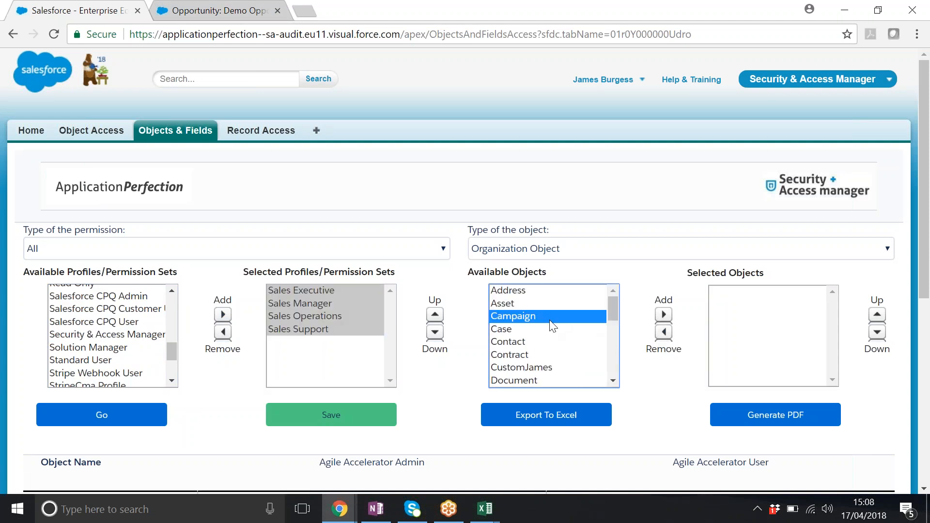
{"action": "left_click", "coordinate": [664, 315]}
{"action": "left_click", "coordinate": [102, 415]}
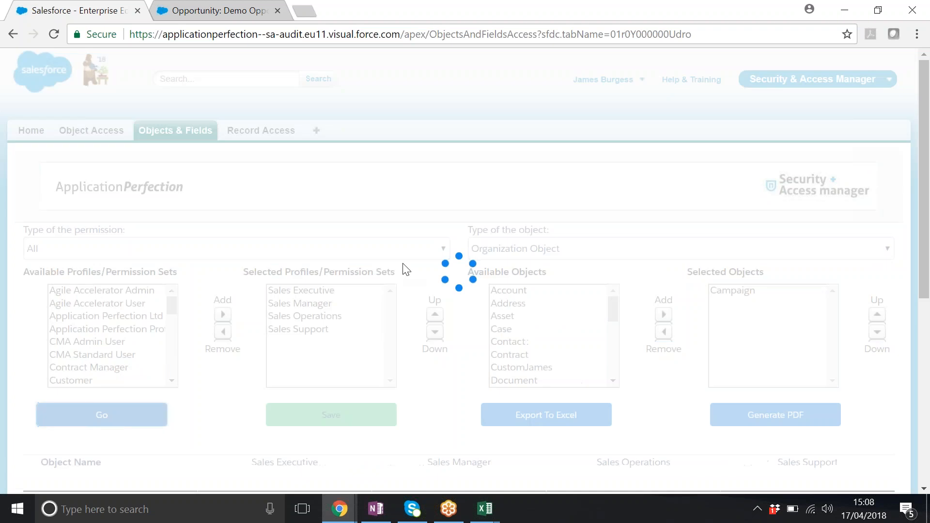
{"action": "scroll", "coordinate": [376, 311], "scroll_direction": "down", "scroll_amount": 1}
{"action": "left_click", "coordinate": [58, 437]}
{"action": "scroll", "coordinate": [487, 326], "scroll_direction": "down", "scroll_amount": 1}
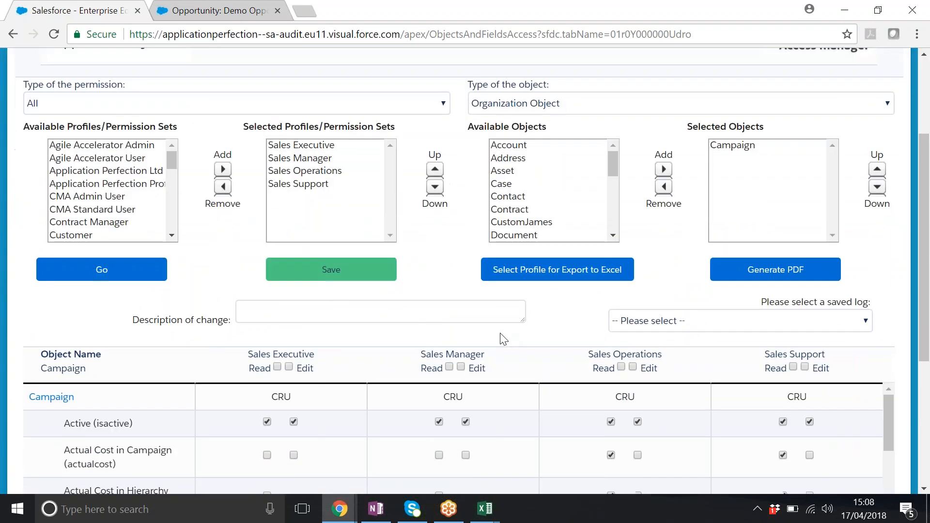
- Export the Campaign field access to Excel for the profiles from Agile Accelerator Admin through Contract Manager
{"action": "left_click", "coordinate": [550, 270]}
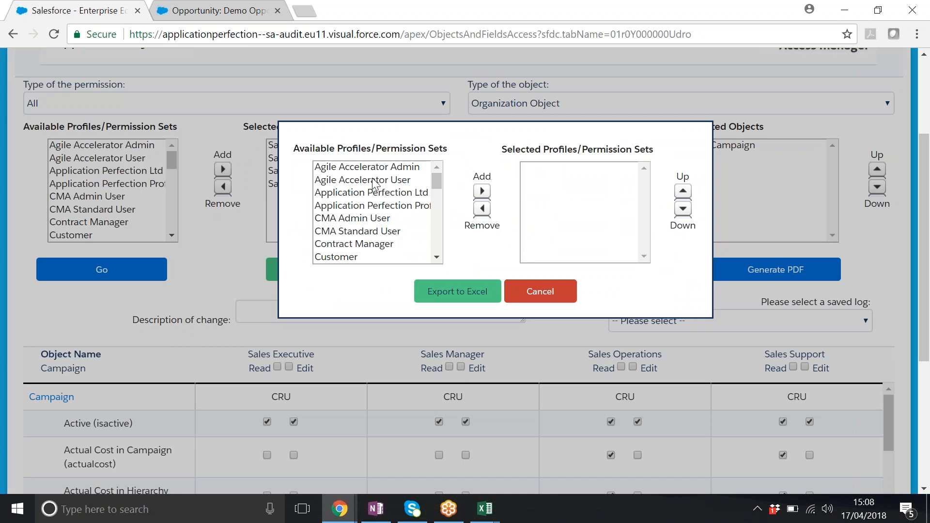
{"action": "left_click", "coordinate": [435, 177]}
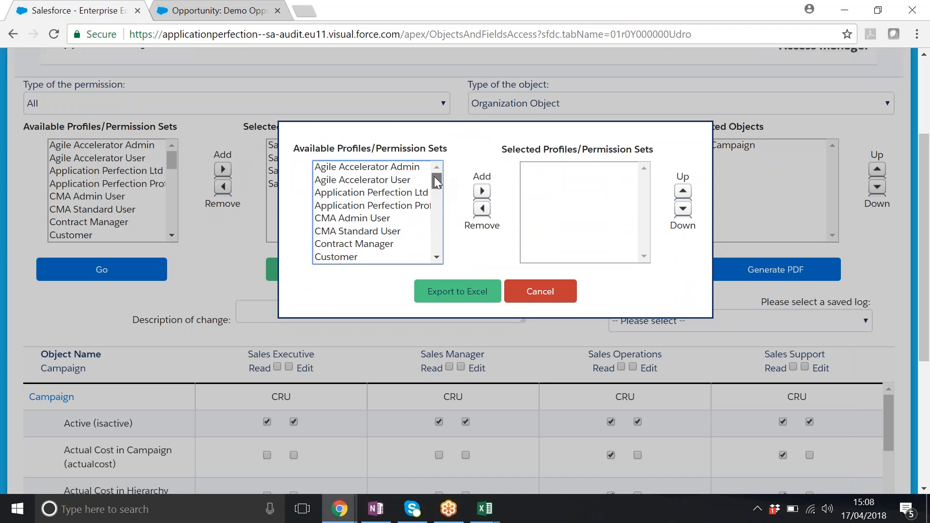
{"action": "left_click", "coordinate": [403, 172]}
{"action": "left_click", "coordinate": [396, 245], "text": "shift"}
{"action": "left_click", "coordinate": [482, 192]}
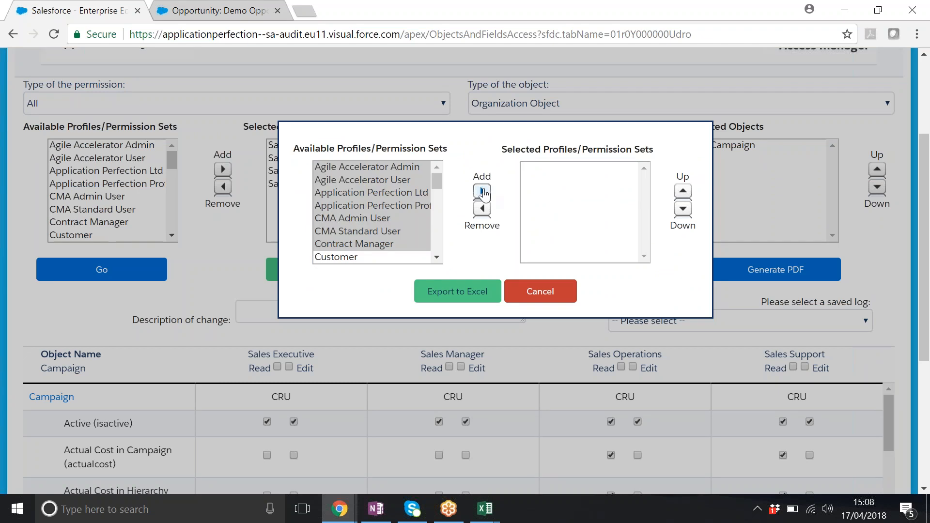
{"action": "left_click", "coordinate": [441, 291]}
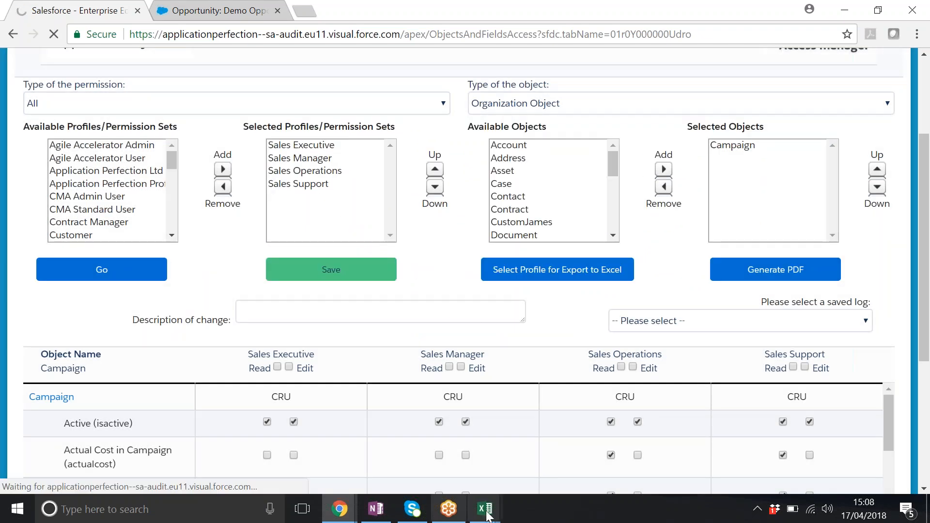
- Open the exported ObjectsAndFieldsAccess (14).xls in Excel despite the file format mismatch
{"action": "mouse_move", "coordinate": [469, 517]}
{"action": "left_click", "coordinate": [421, 449]}
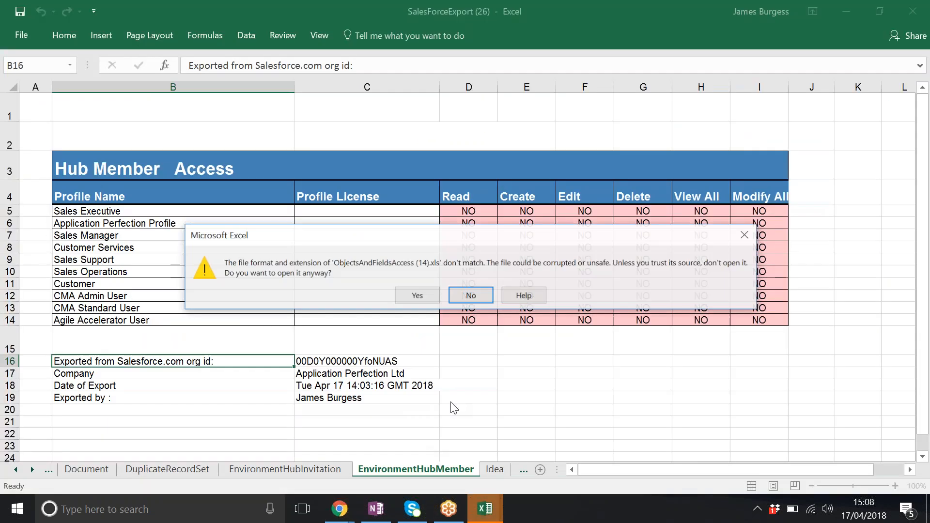
{"action": "left_click", "coordinate": [417, 295]}
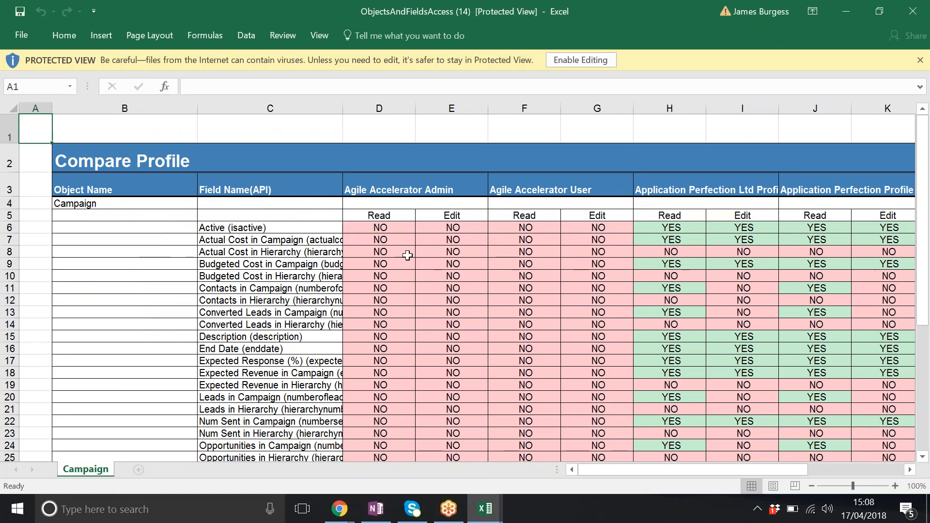
- Enable editing in the exported workbook and examine each profile's Read and Edit access to the Campaign fields
{"action": "left_click_drag", "start_coordinate": [424, 192], "coordinate": [688, 189]}
{"action": "scroll", "coordinate": [245, 219], "scroll_direction": "down", "scroll_amount": 1}
{"action": "scroll", "coordinate": [247, 203], "scroll_direction": "up", "scroll_amount": 1}
{"action": "left_click_drag", "start_coordinate": [246, 200], "coordinate": [235, 372]}
{"action": "left_click", "coordinate": [124, 204]}
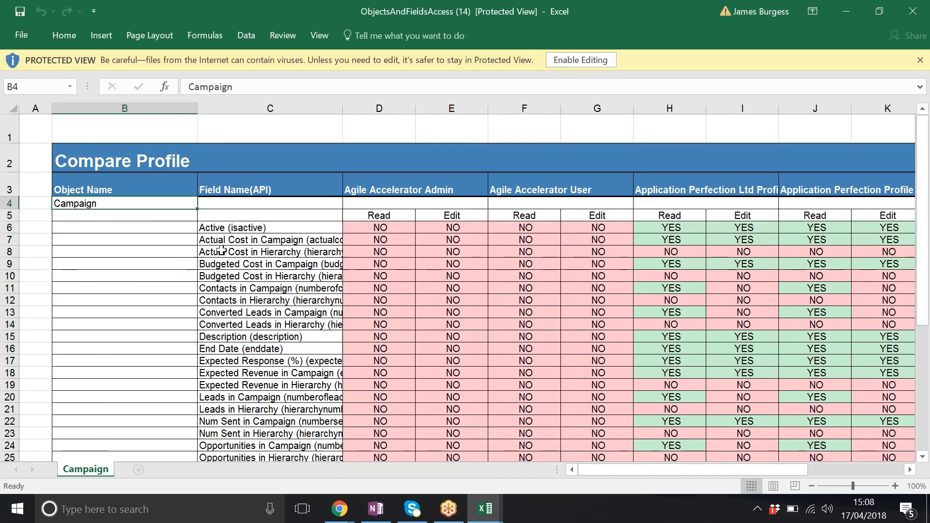
{"action": "left_click", "coordinate": [280, 238]}
{"action": "left_click", "coordinate": [581, 60]}
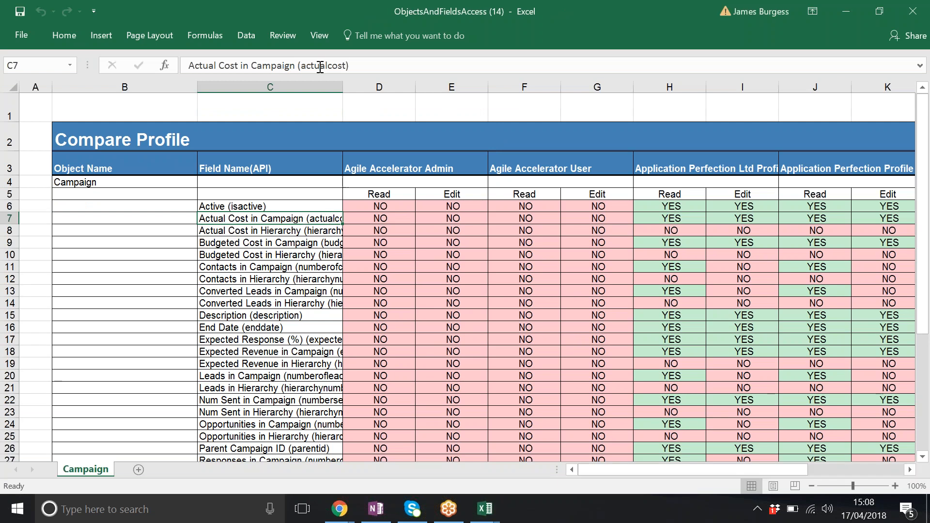
{"action": "left_click", "coordinate": [269, 251]}
{"action": "scroll", "coordinate": [518, 255], "scroll_direction": "down", "scroll_amount": 1}
{"action": "scroll", "coordinate": [546, 252], "scroll_direction": "up", "scroll_amount": 1}
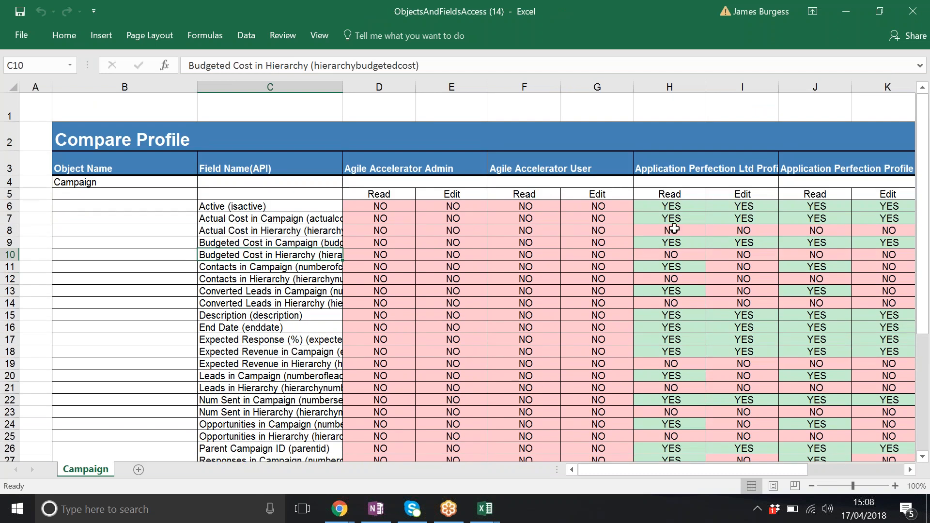
{"action": "left_click", "coordinate": [683, 209]}
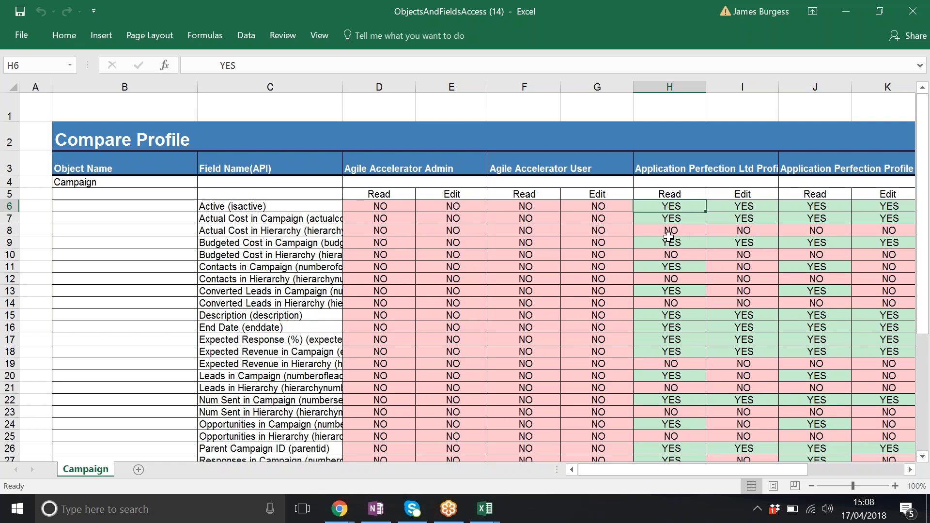
{"action": "left_click", "coordinate": [673, 230]}
{"action": "scroll", "coordinate": [678, 256], "scroll_direction": "down", "scroll_amount": 2}
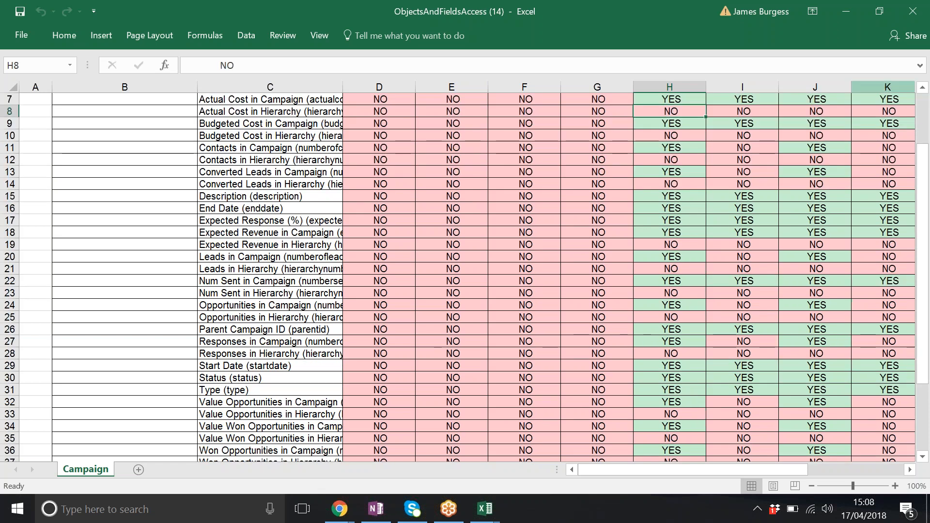
- Close the ObjectsAndFieldsAccess (14) workbook and switch to the Salesforce window in Chrome
{"action": "left_click", "coordinate": [912, 11]}
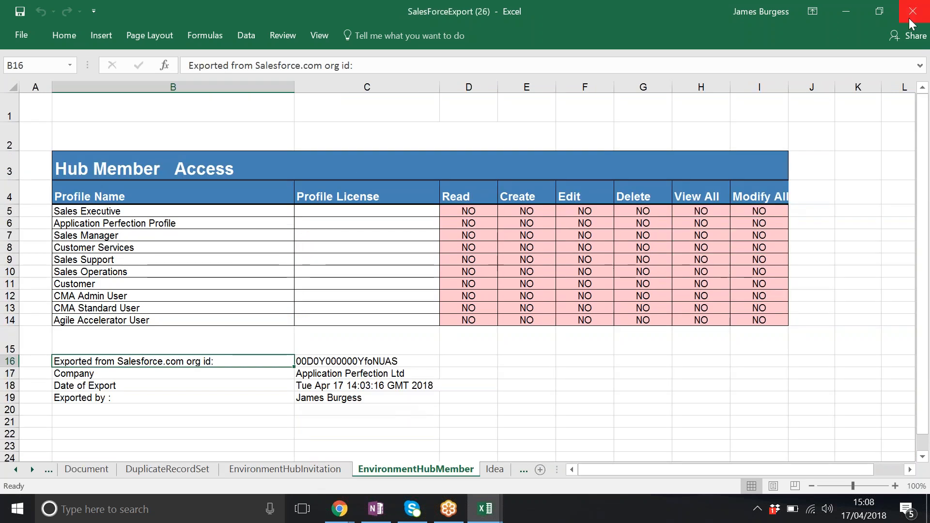
{"action": "left_click", "coordinate": [339, 508]}
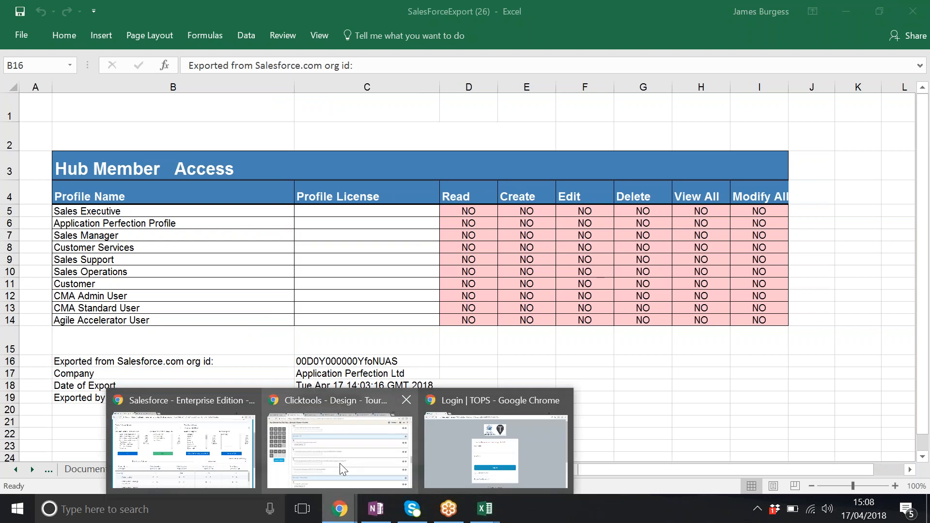
{"action": "left_click", "coordinate": [236, 453]}
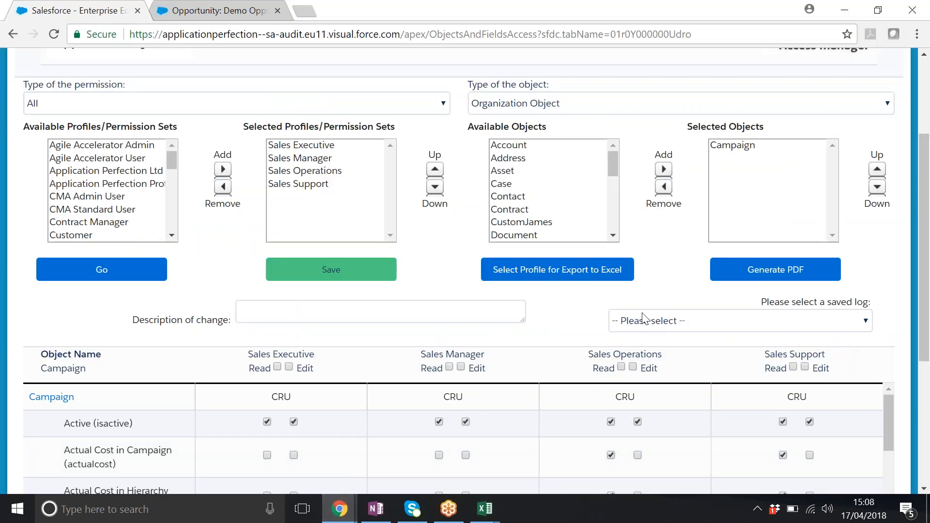
- Open the Record Access page of Security & Access Manager
{"action": "scroll", "coordinate": [670, 346], "scroll_direction": "up", "scroll_amount": 2}
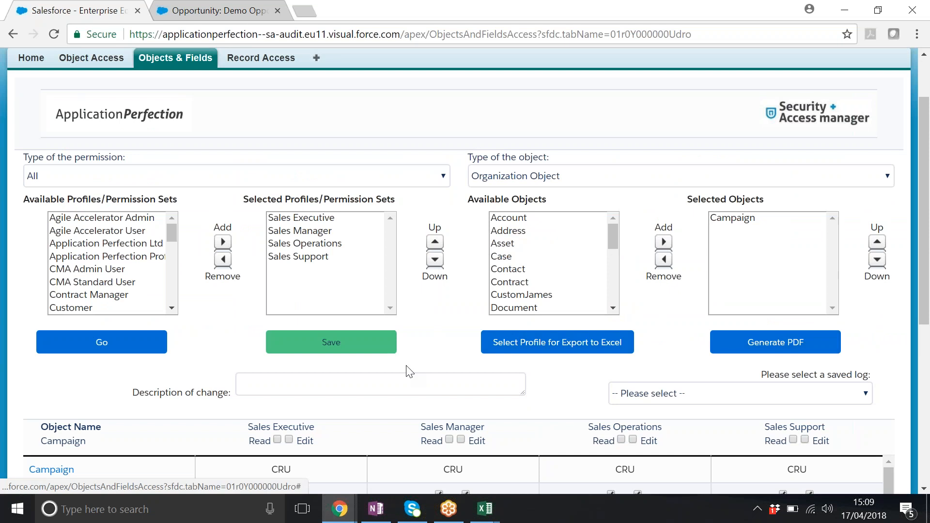
{"action": "scroll", "coordinate": [233, 295], "scroll_direction": "up", "scroll_amount": 2}
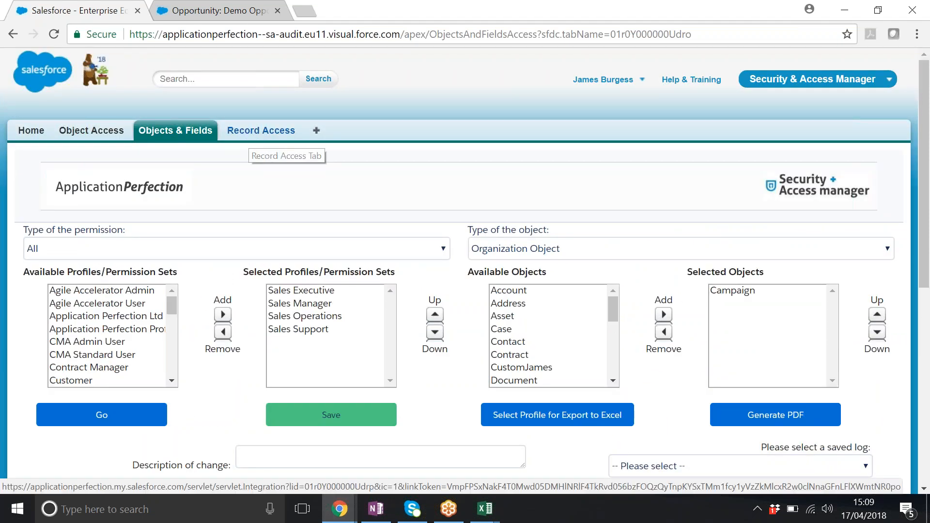
{"action": "left_click", "coordinate": [250, 138]}
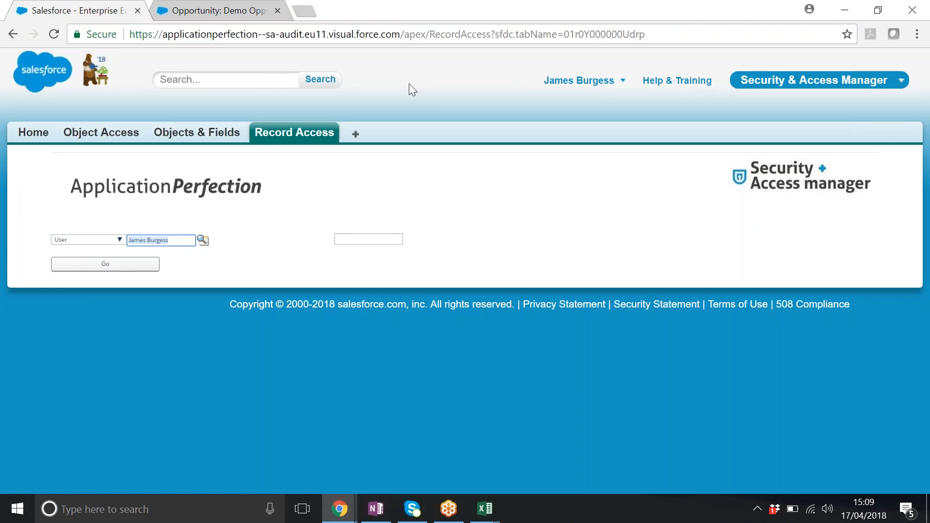
{"action": "left_click", "coordinate": [421, 87]}
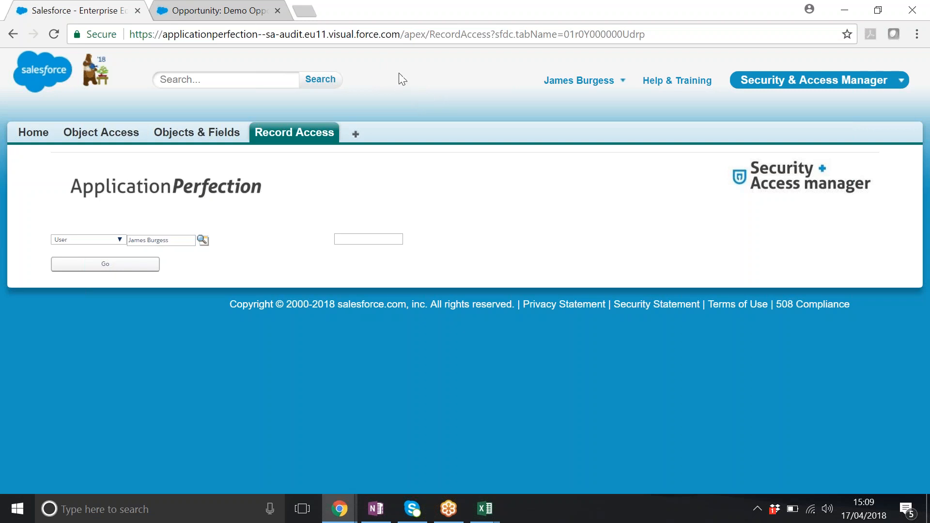
- Copy the Demo Opportunity's record ID from its page address
{"action": "left_click", "coordinate": [356, 239]}
{"action": "left_click", "coordinate": [217, 13]}
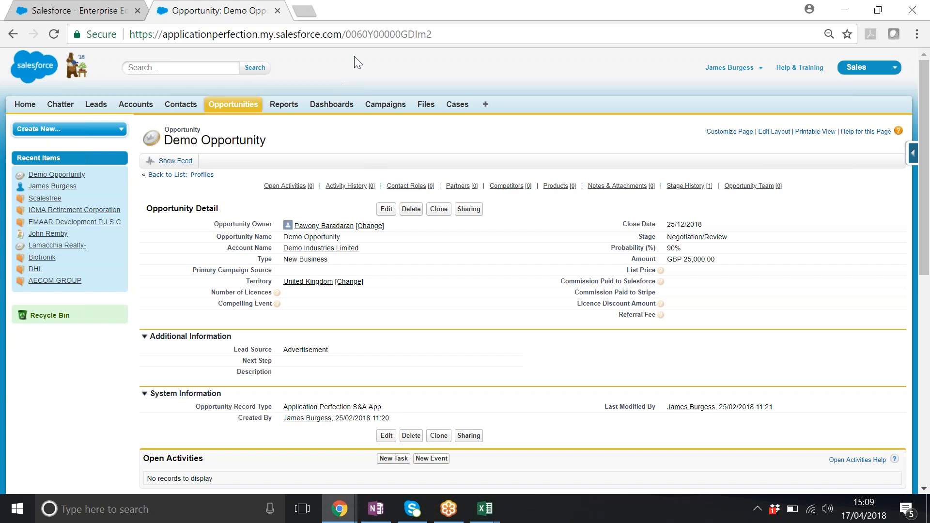
{"action": "left_click_drag", "start_coordinate": [345, 34], "coordinate": [465, 38]}
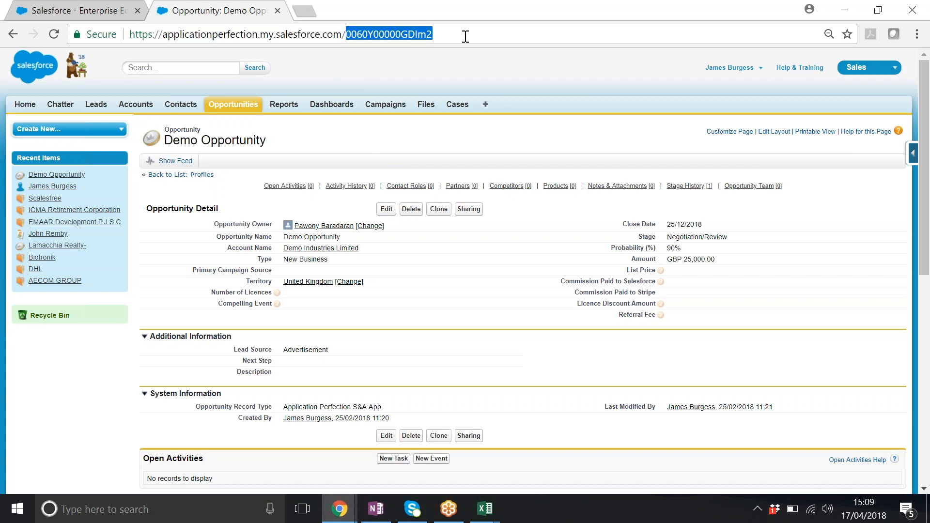
{"action": "right_click", "coordinate": [405, 31]}
{"action": "left_click", "coordinate": [433, 87]}
- Paste the copied opportunity ID into Record Access and run the access check for the prefilled user
{"action": "left_click", "coordinate": [77, 11]}
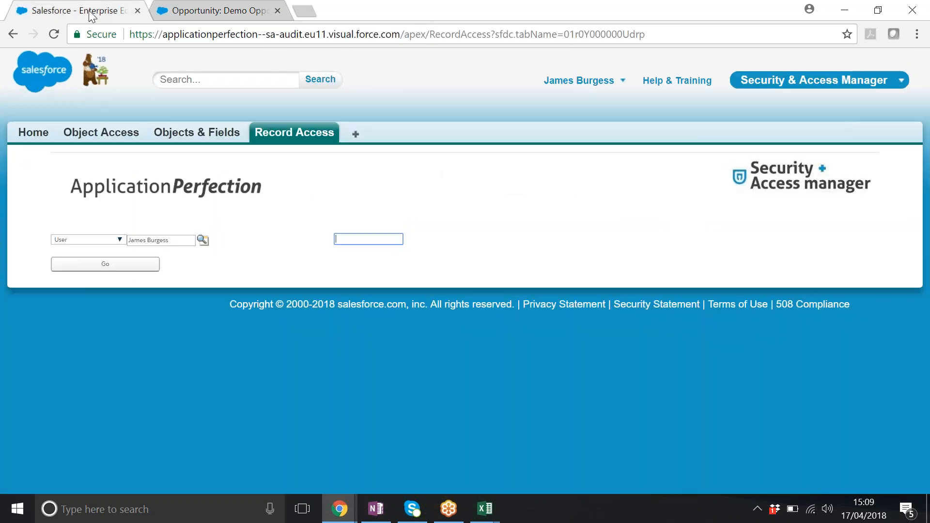
{"action": "left_click", "coordinate": [358, 241]}
{"action": "right_click", "coordinate": [357, 241]}
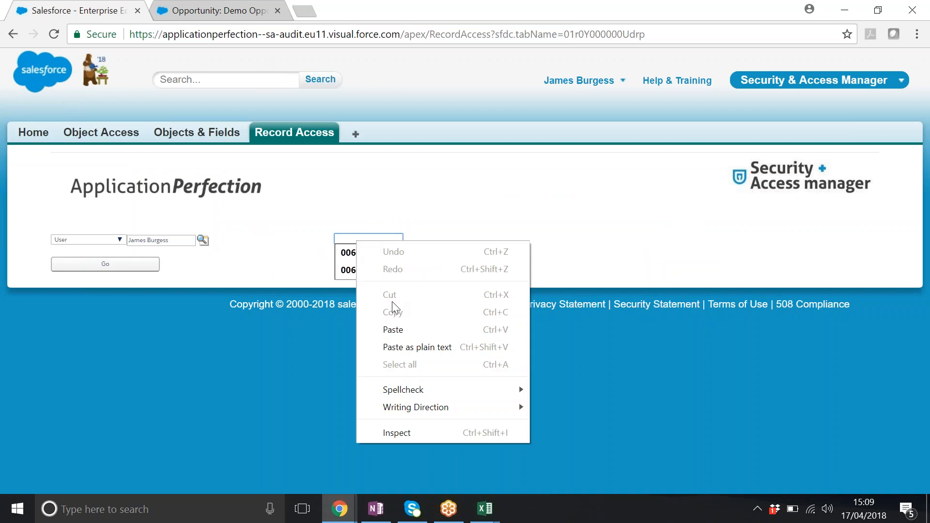
{"action": "left_click", "coordinate": [390, 328]}
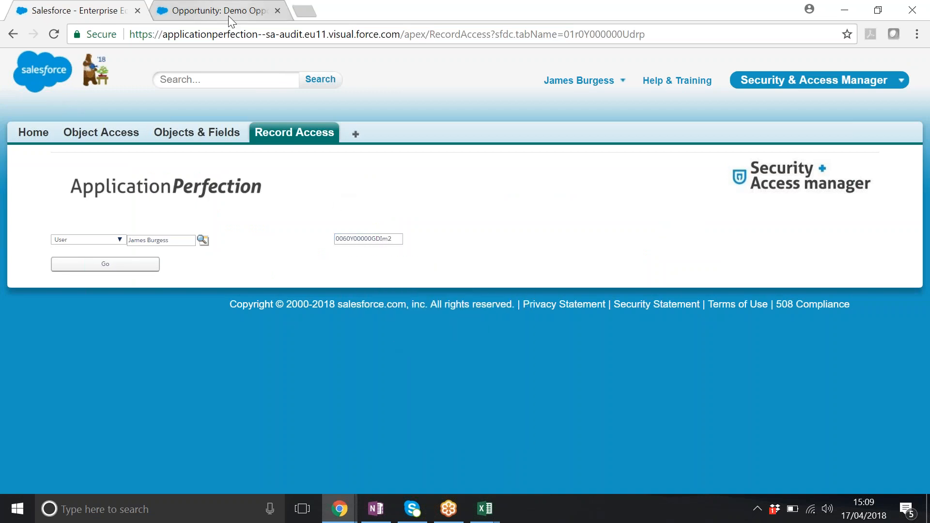
{"action": "left_click", "coordinate": [105, 264]}
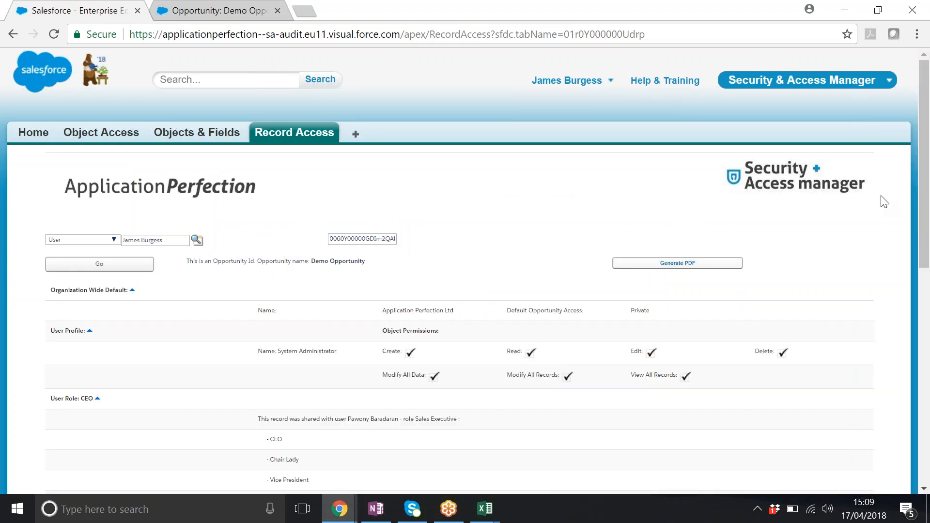
- Examine the user's access to Demo Opportunity through profile, role hierarchy, territory, record sharing and public group settings
{"action": "left_click_drag", "start_coordinate": [926, 154], "coordinate": [922, 247]}
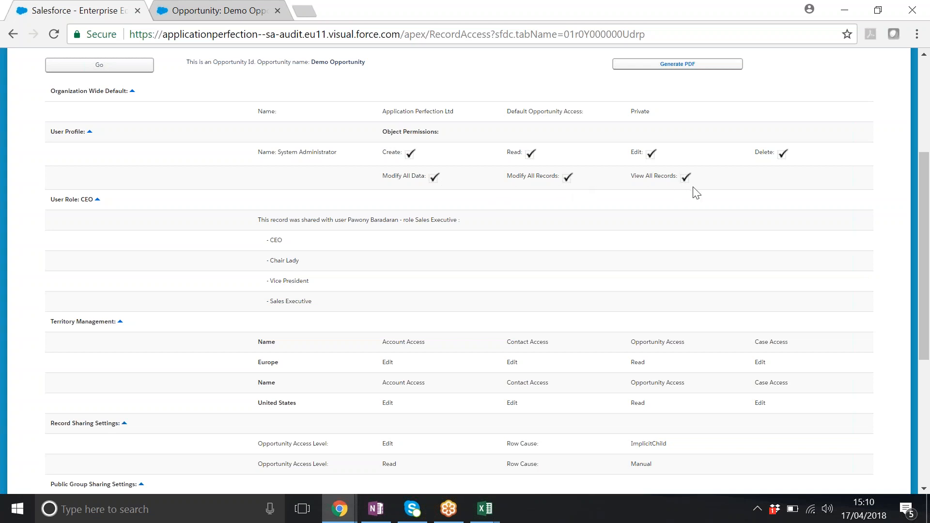
{"action": "left_click_drag", "start_coordinate": [926, 177], "coordinate": [926, 218]}
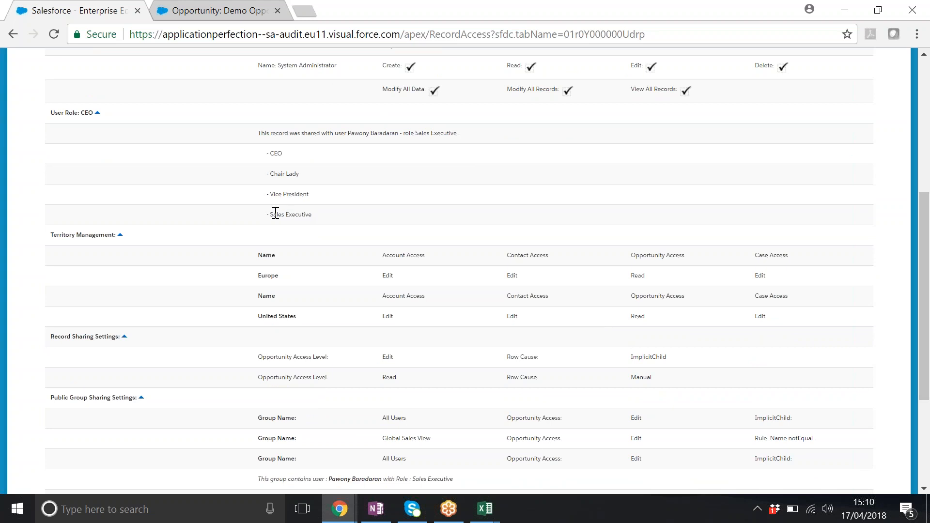
{"action": "left_click_drag", "start_coordinate": [276, 214], "coordinate": [312, 217]}
{"action": "scroll", "coordinate": [370, 229], "scroll_direction": "down", "scroll_amount": 1}
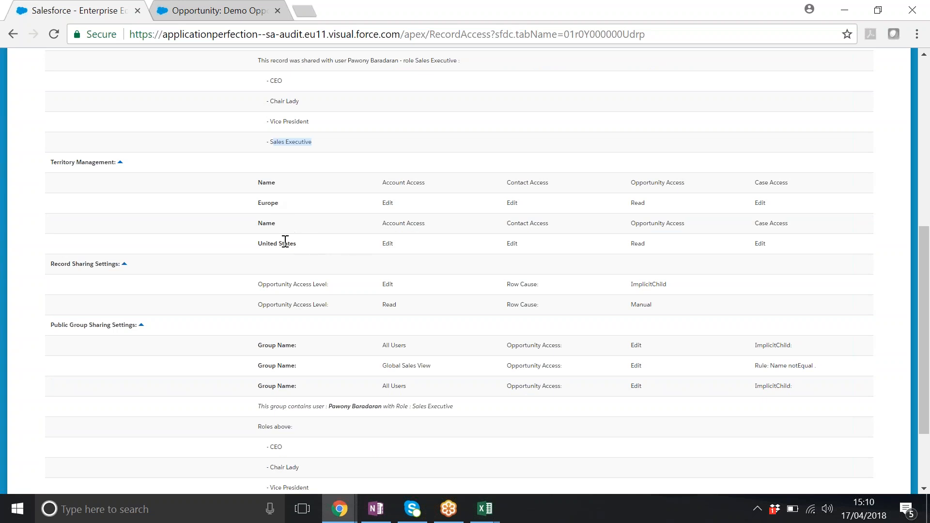
{"action": "scroll", "coordinate": [339, 257], "scroll_direction": "down", "scroll_amount": 2}
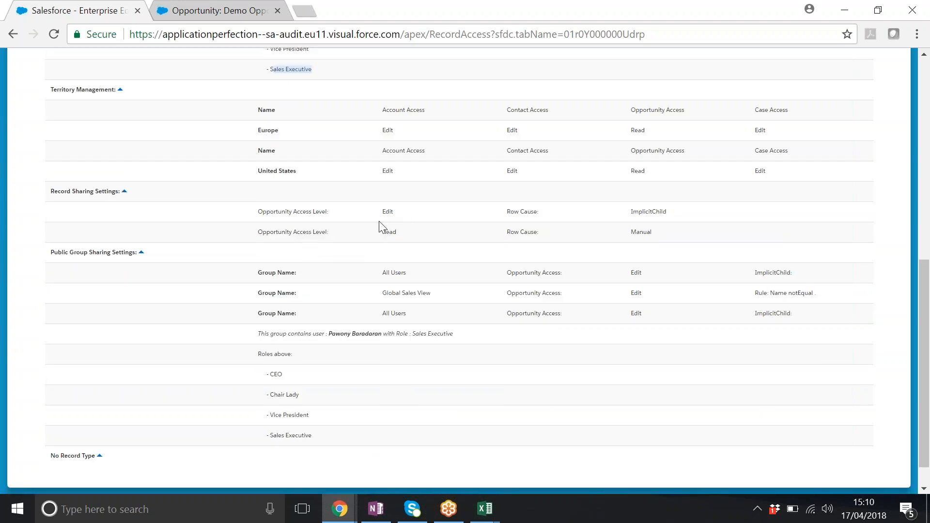
- Review the manual record sharing entry and the public group sharing settings, including the group's roles, for Demo Opportunity
{"action": "left_click_drag", "start_coordinate": [654, 234], "coordinate": [631, 237]}
{"action": "scroll", "coordinate": [348, 291], "scroll_direction": "down", "scroll_amount": 1}
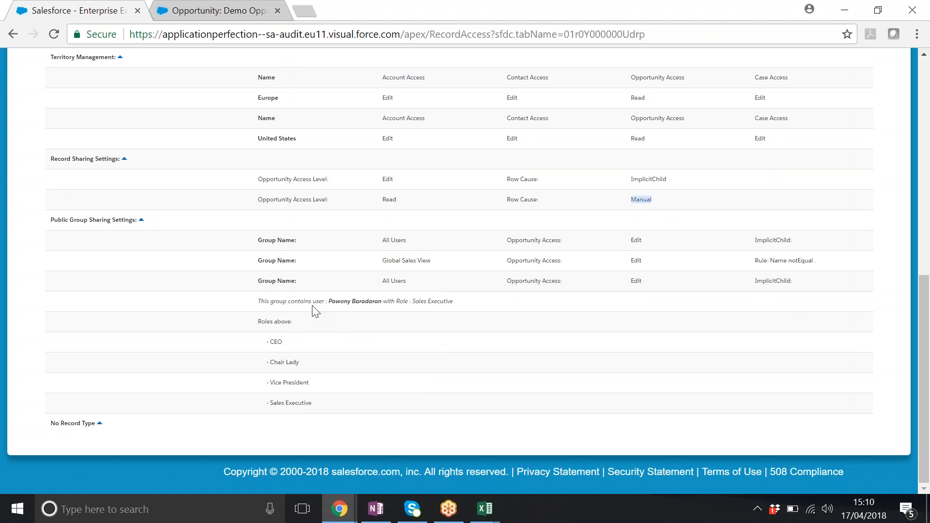
{"action": "left_click_drag", "start_coordinate": [407, 282], "coordinate": [388, 281]}
{"action": "left_click", "coordinate": [339, 310]}
{"action": "left_click", "coordinate": [923, 77]}
{"action": "left_click_drag", "start_coordinate": [924, 103], "coordinate": [928, 252]}
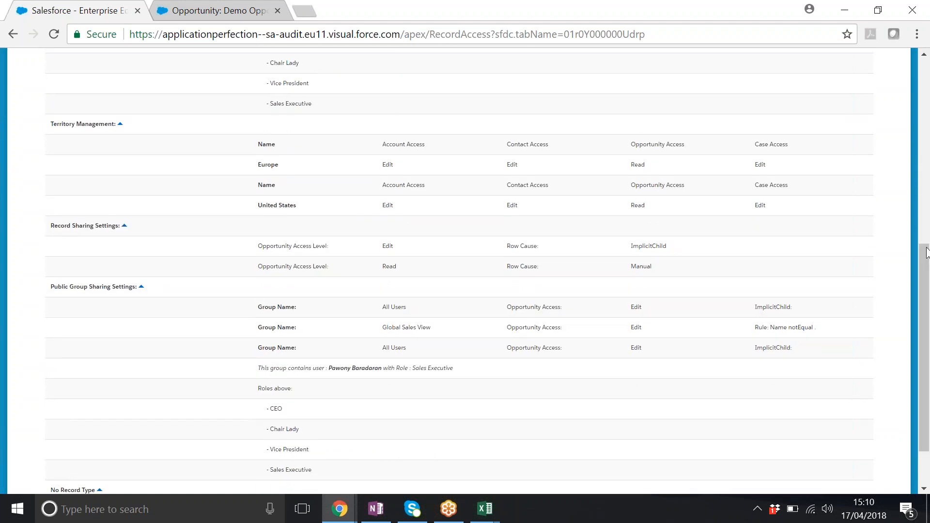
{"action": "left_click", "coordinate": [924, 57]}
{"action": "left_click_drag", "start_coordinate": [924, 56], "coordinate": [924, 56]}
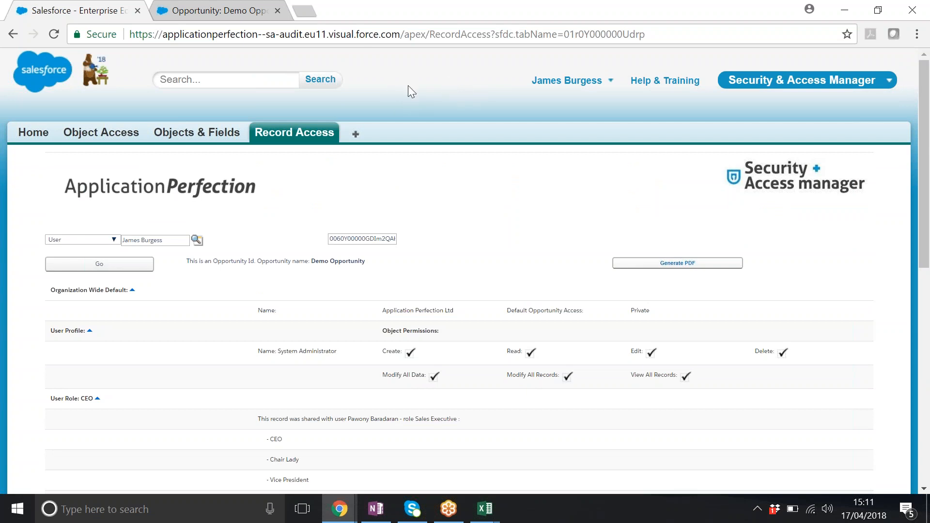
- Open a second Record Access page in a new browser tab and paste the copied opportunity ID as the record
{"action": "middle_click", "coordinate": [334, 129]}
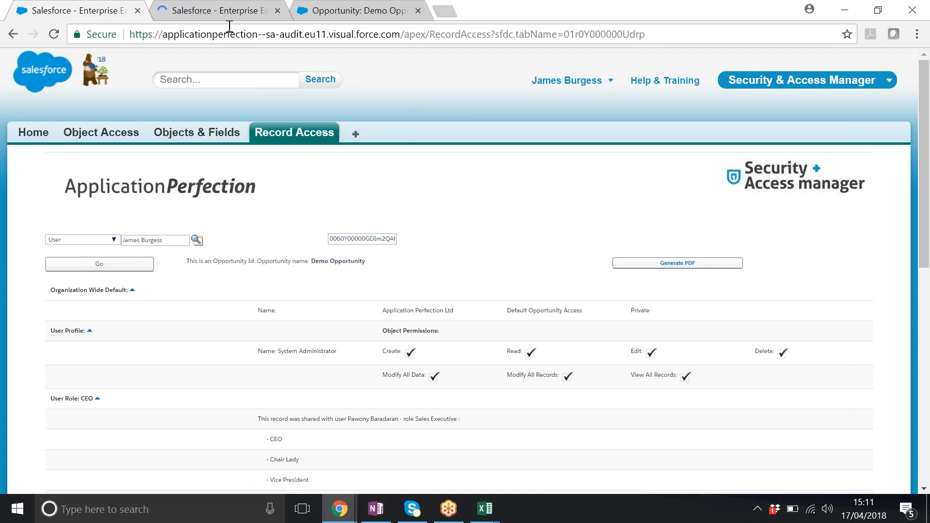
{"action": "left_click", "coordinate": [229, 10]}
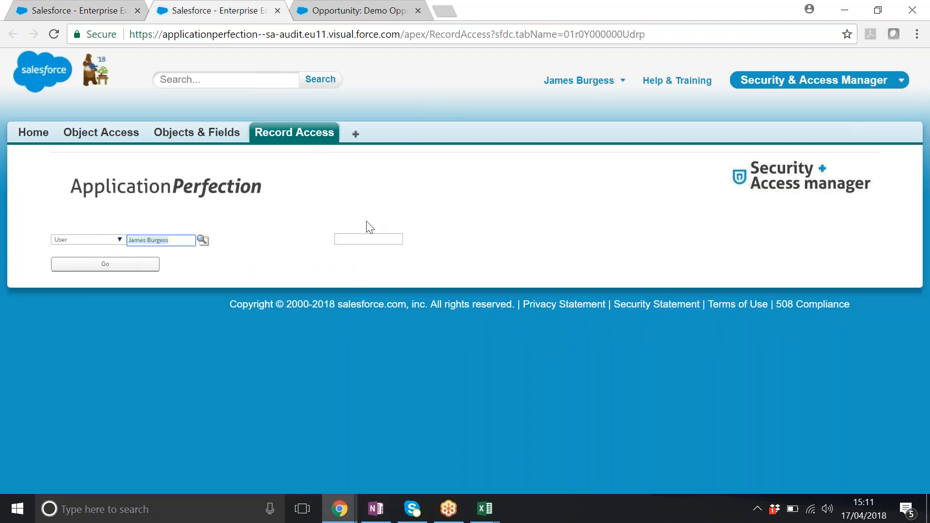
{"action": "left_click", "coordinate": [353, 239]}
{"action": "right_click", "coordinate": [353, 238]}
{"action": "left_click", "coordinate": [406, 322]}
{"action": "left_click", "coordinate": [346, 193]}
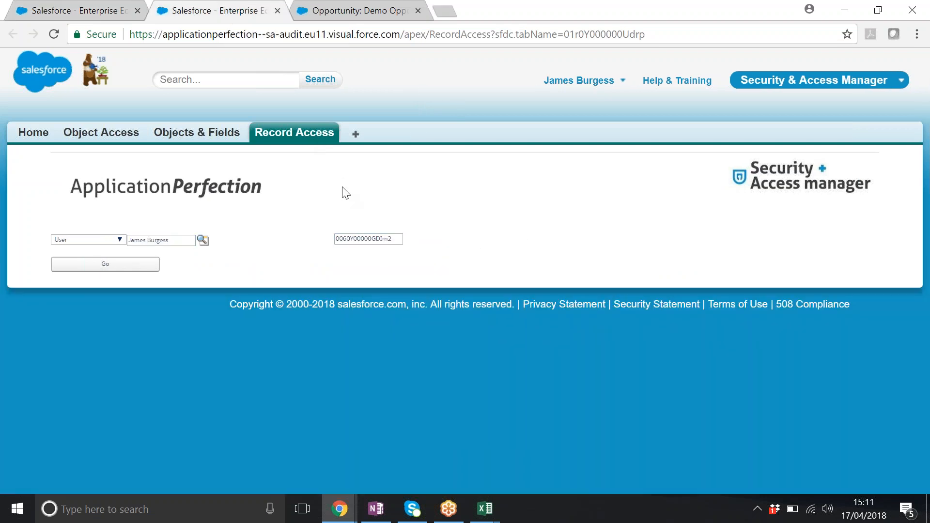
- Replace the prefilled user with the Sales Executive user found through the user lookup, and run the access check
{"action": "left_click", "coordinate": [161, 241]}
{"action": "key", "text": "BackSpace"}
{"action": "left_click", "coordinate": [917, 390]}
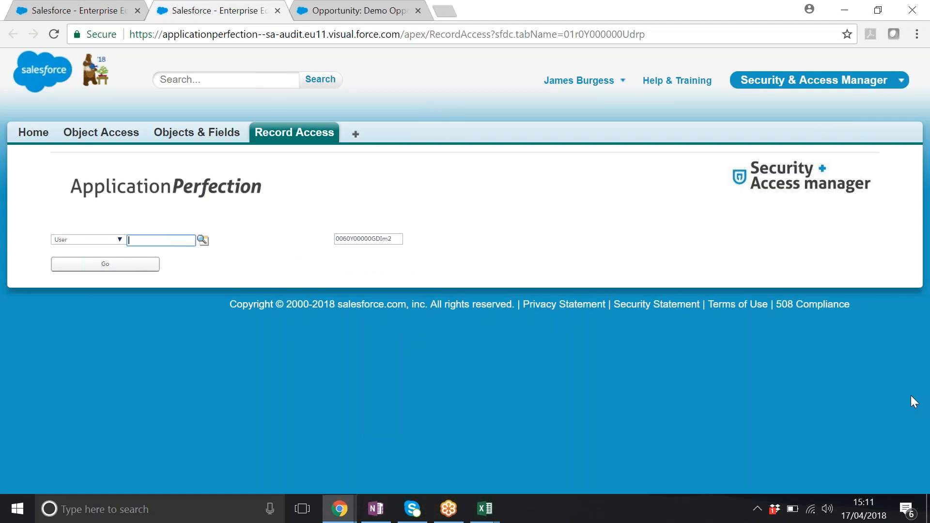
{"action": "type", "text": "paw"}
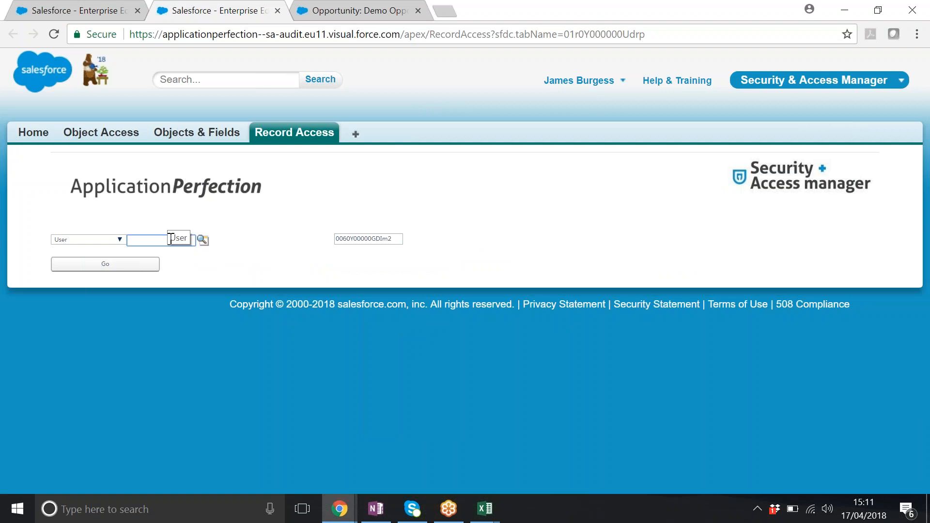
{"action": "left_click", "coordinate": [160, 254]}
{"action": "left_click", "coordinate": [203, 240]}
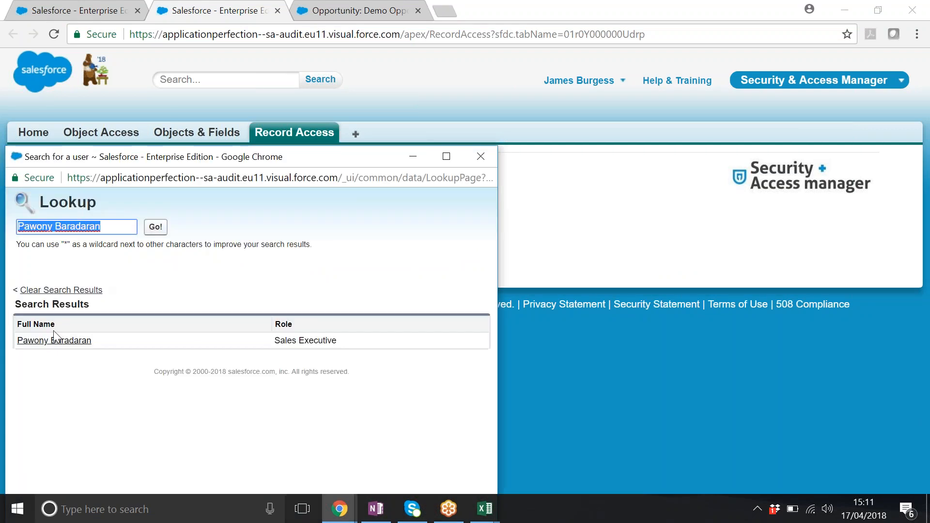
{"action": "left_click", "coordinate": [56, 341]}
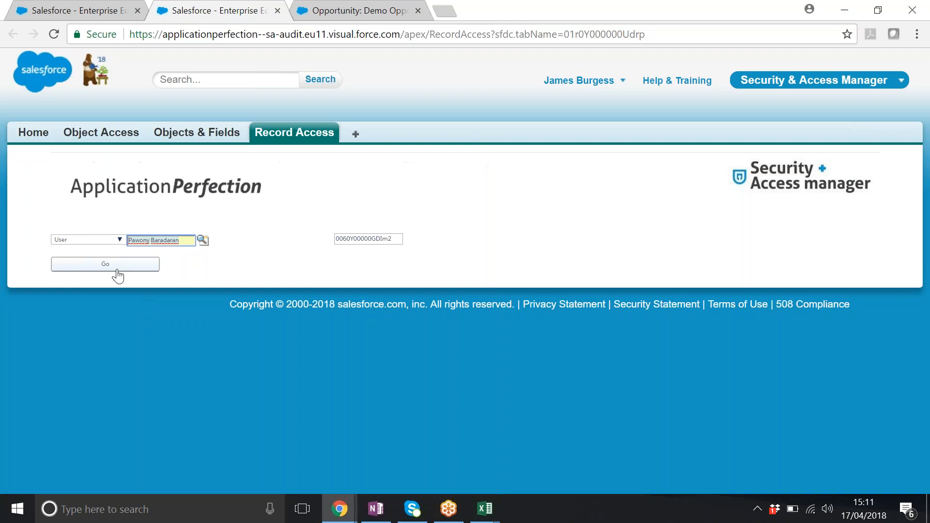
{"action": "left_click", "coordinate": [126, 268]}
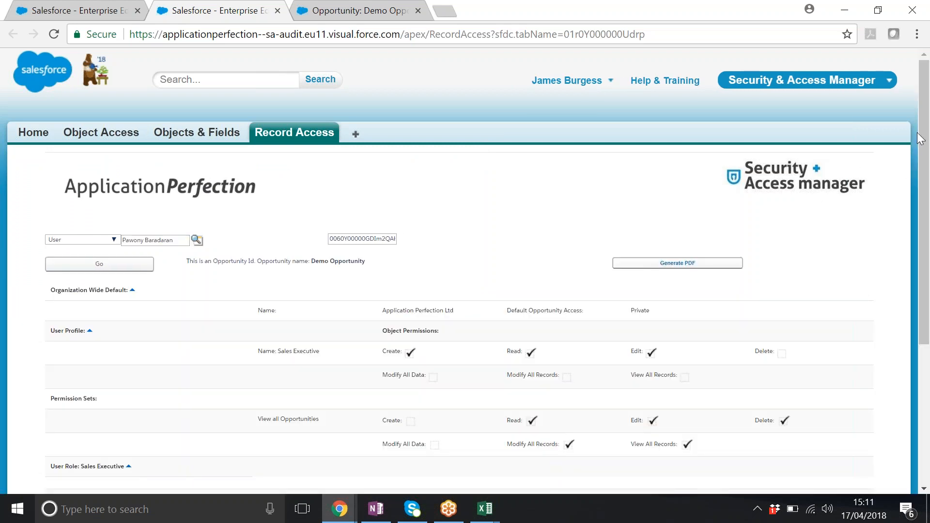
- Compare the Sales Executive user's access to Demo Opportunity with the System Administrator's results in the other browser tab
{"action": "left_click_drag", "start_coordinate": [920, 139], "coordinate": [928, 267]}
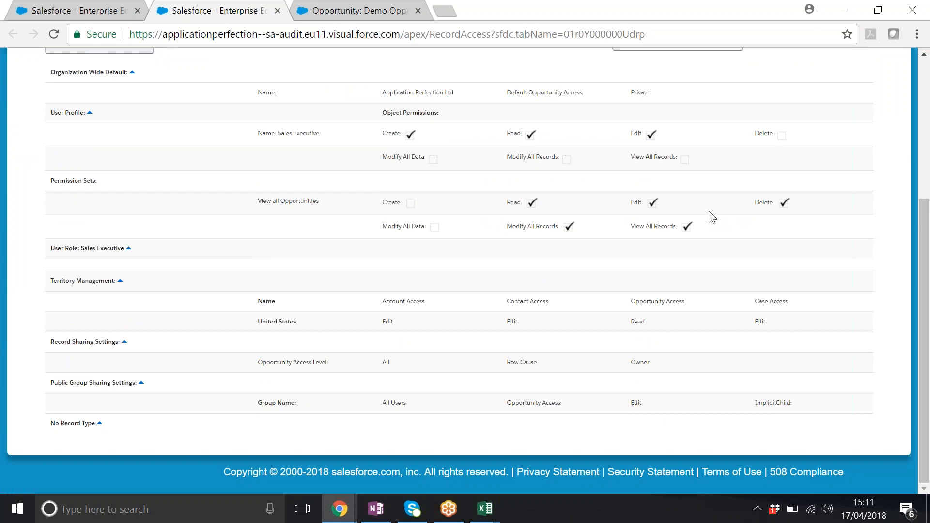
{"action": "left_click", "coordinate": [100, 17]}
{"action": "left_click_drag", "start_coordinate": [924, 135], "coordinate": [925, 238]}
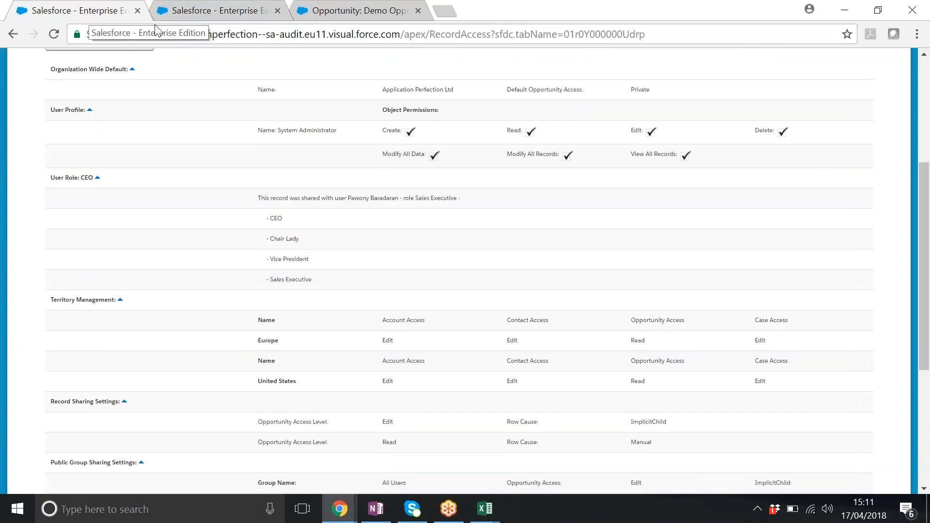
{"action": "left_click", "coordinate": [216, 12]}
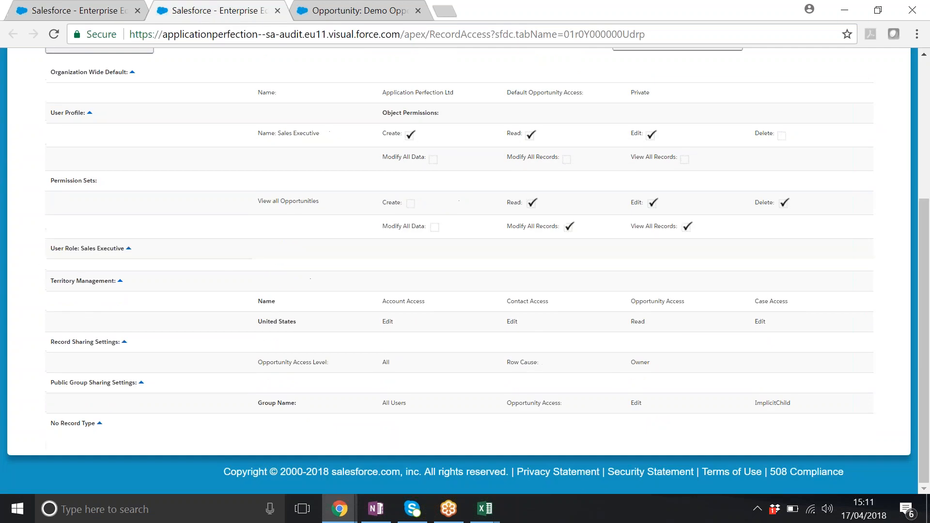
{"action": "left_click_drag", "start_coordinate": [926, 221], "coordinate": [928, 208]}
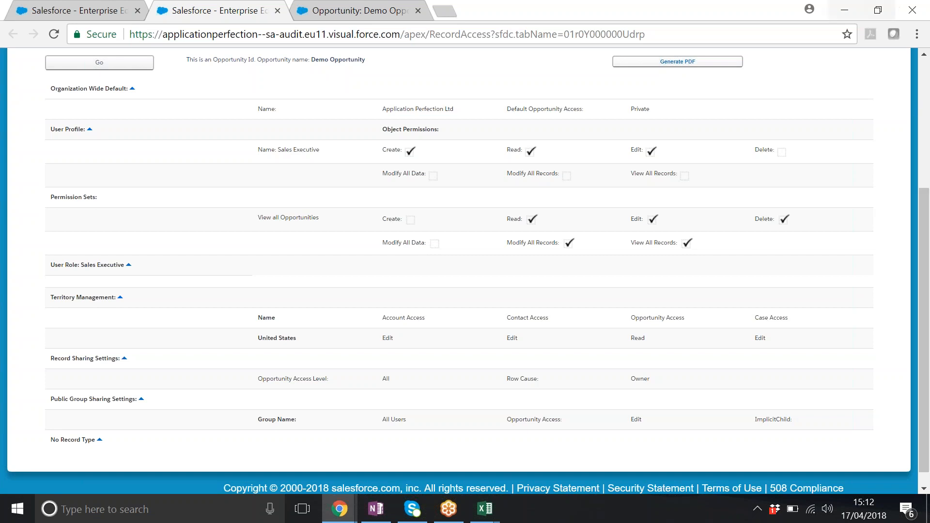
- Generate a PDF of the Sales Executive user's access to Demo Opportunity, review it, and return to the Record Access results
{"action": "left_click", "coordinate": [677, 62]}
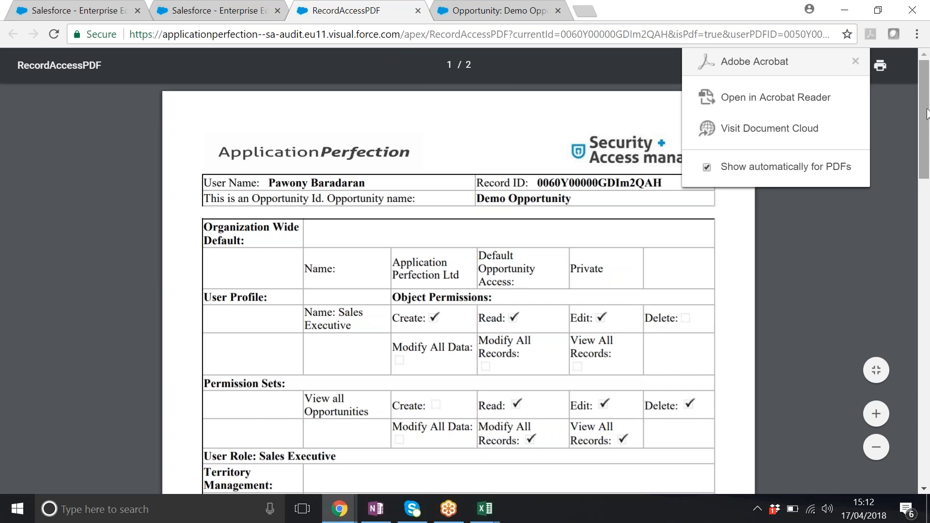
{"action": "mouse_move", "coordinate": [926, 114]}
{"action": "left_mouse_down"}
{"action": "mouse_move", "coordinate": [927, 283]}
{"action": "mouse_move", "coordinate": [929, 116]}
{"action": "left_mouse_up"}
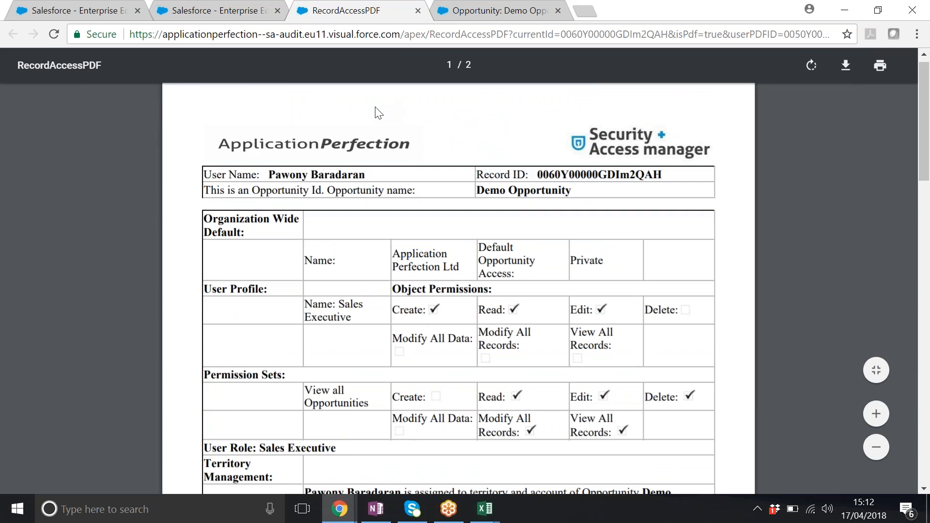
{"action": "left_click", "coordinate": [417, 11]}
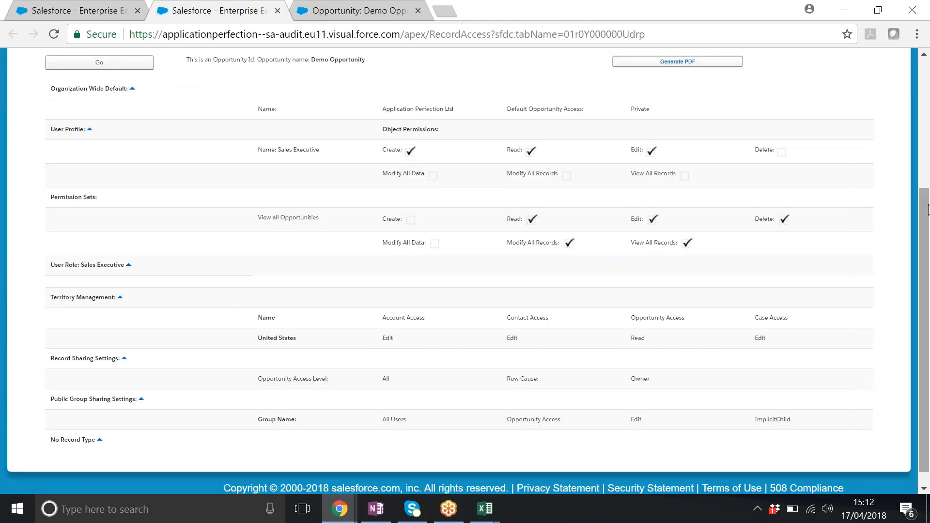
{"action": "scroll", "coordinate": [927, 125], "scroll_direction": "up", "scroll_amount": 5}
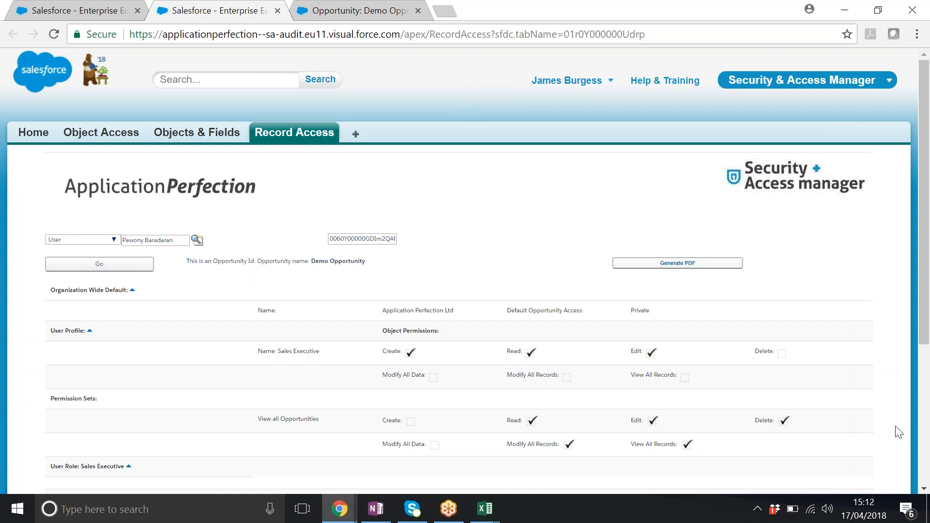
{"action": "left_click", "coordinate": [914, 455]}
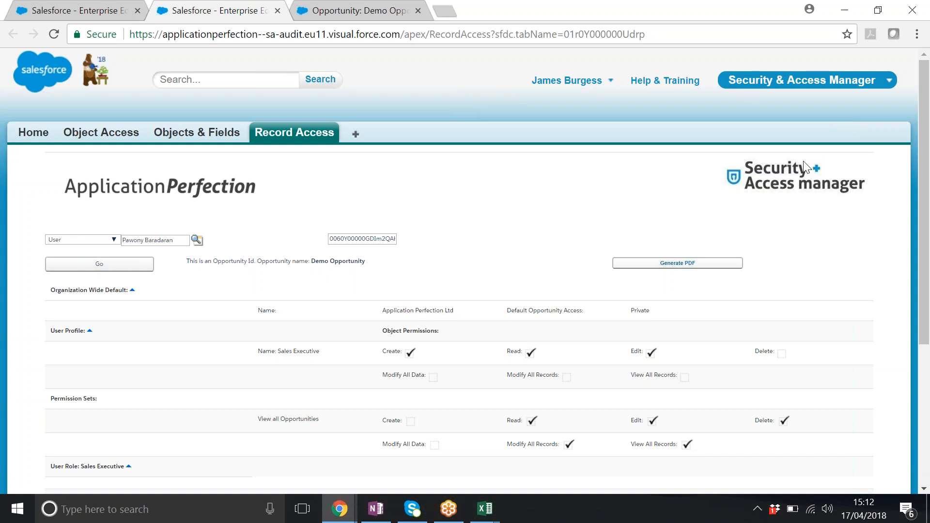